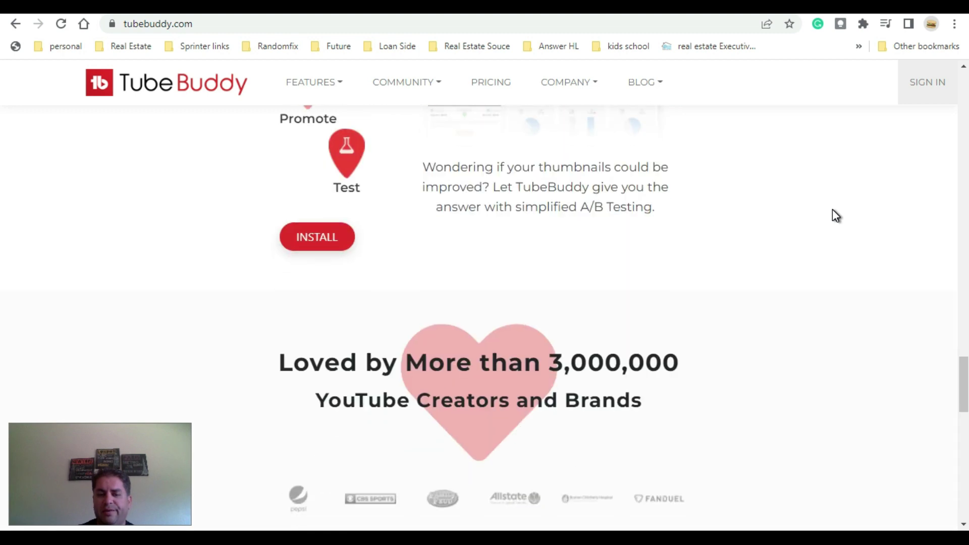
- Open the TubeBuddy pricing page and examine the Pro, Star and Legend plans
scroll(833, 209, "down", 6)
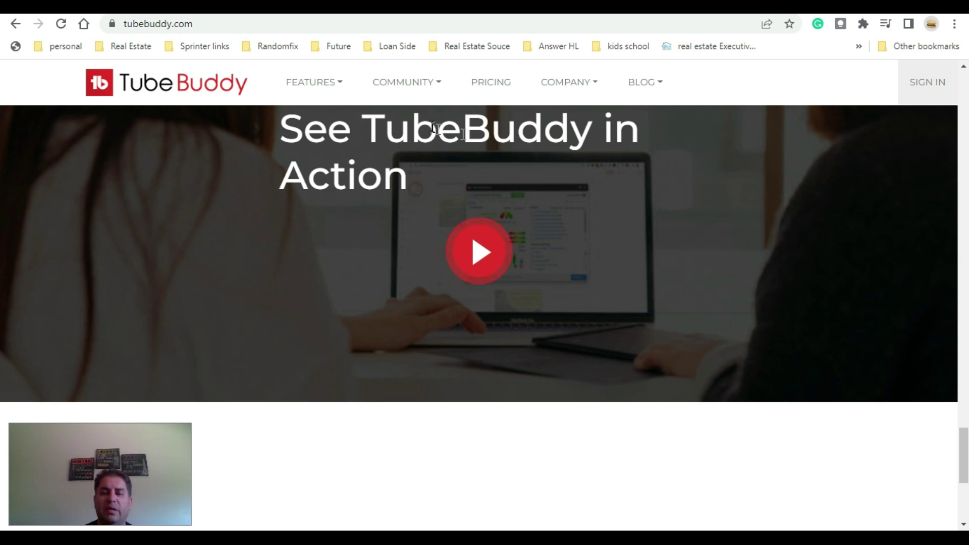
left_click(502, 86)
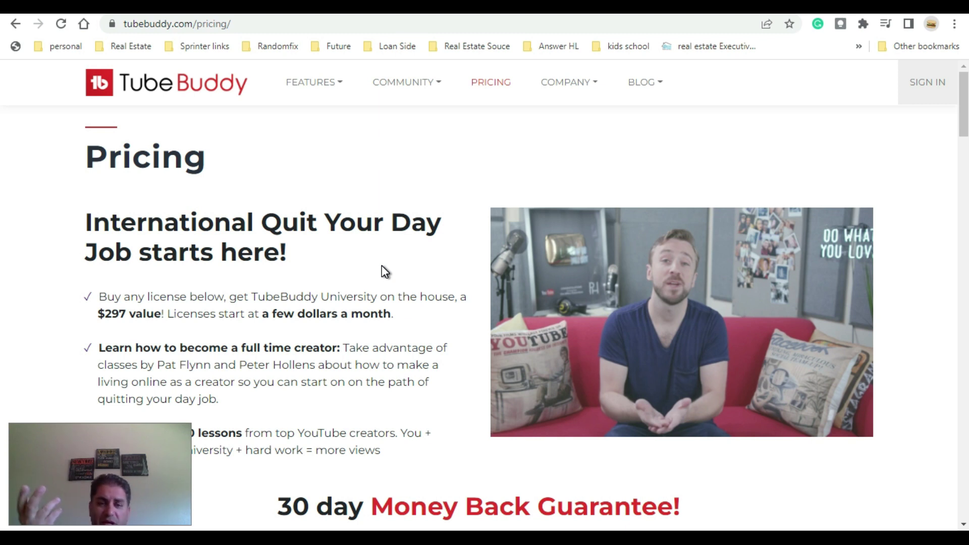
scroll(398, 380, "down", 4)
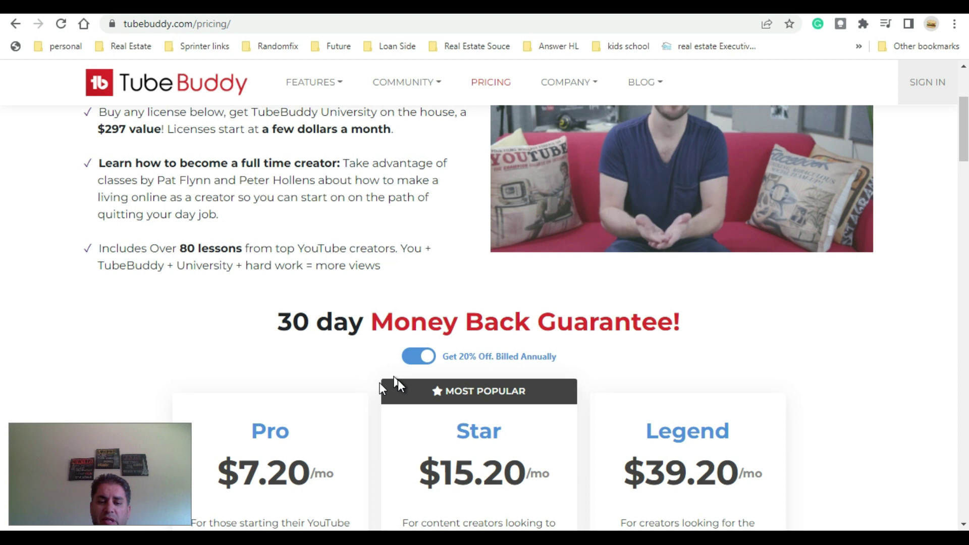
scroll(281, 345, "down", 3)
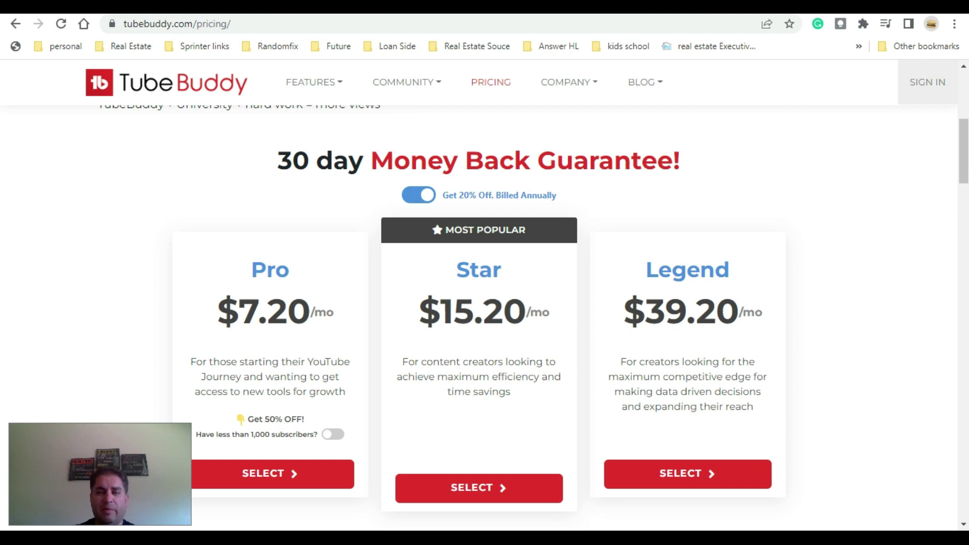
- Switch to the TubeBuddy Free Features page and review the productivity, data and research, and platform tools with their access levels
left_click(565, 7)
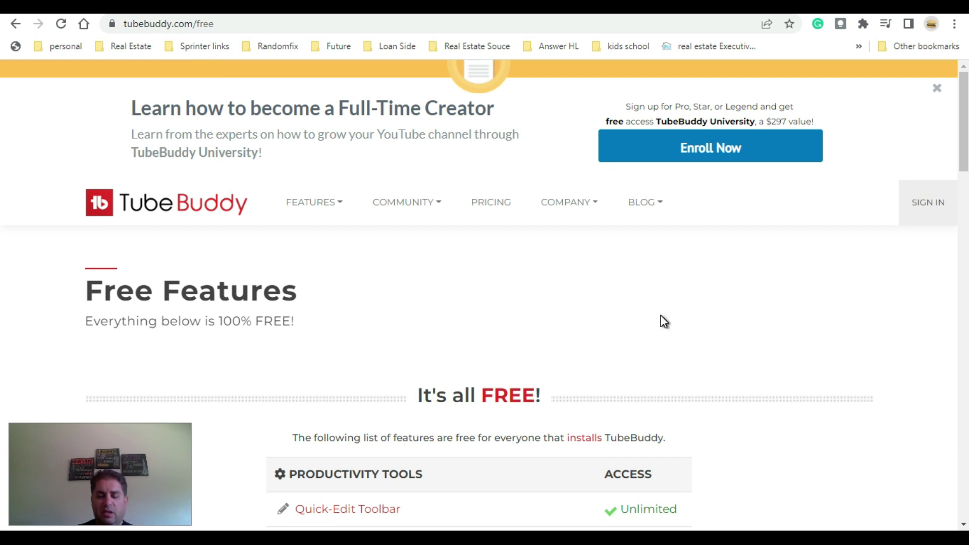
scroll(664, 321, "down", 3)
scroll(740, 350, "down", 3)
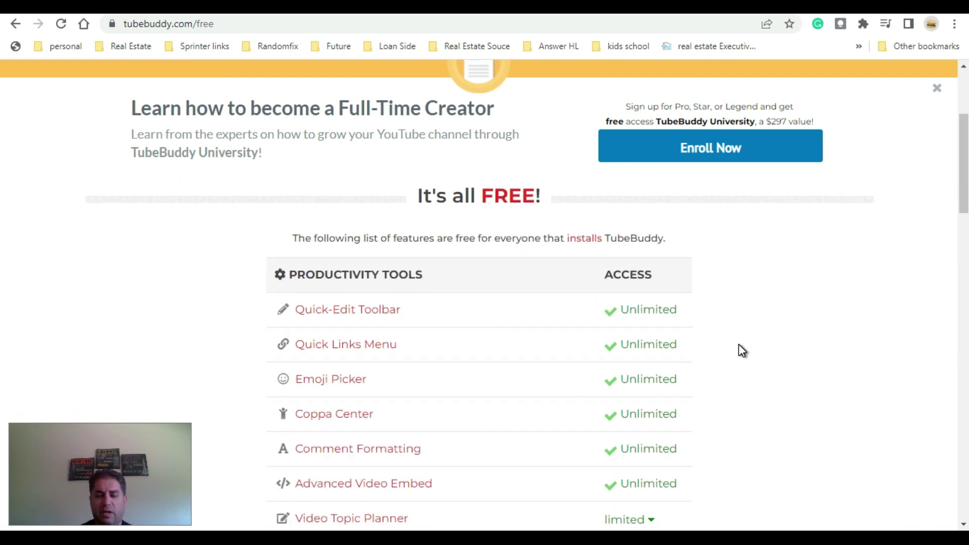
scroll(740, 348, "up", 3)
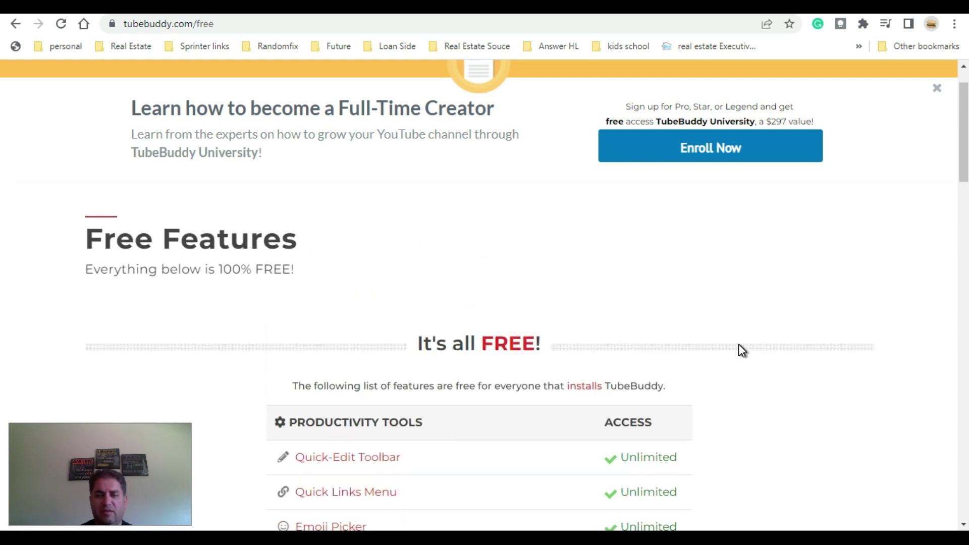
scroll(740, 349, "down", 8)
scroll(741, 351, "down", 12)
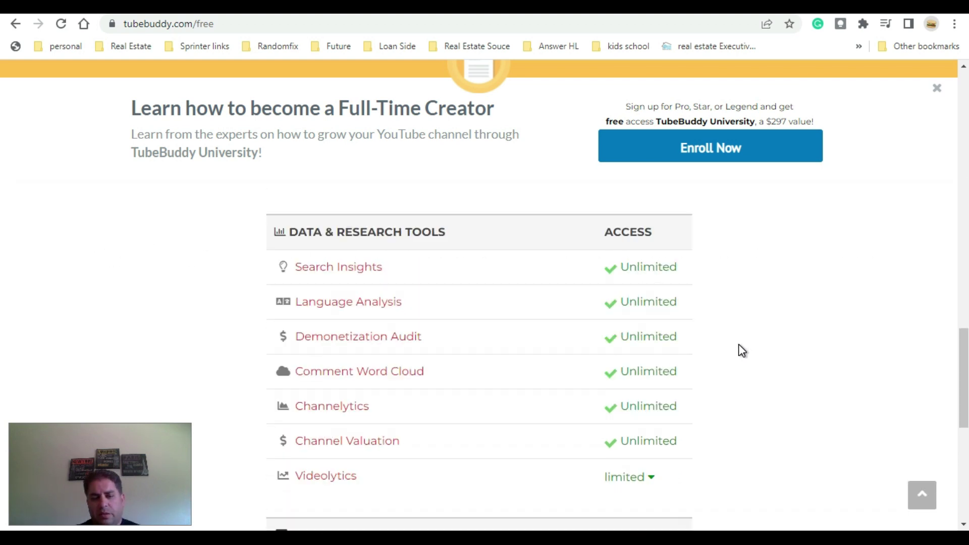
scroll(741, 349, "down", 3)
left_click(739, 345)
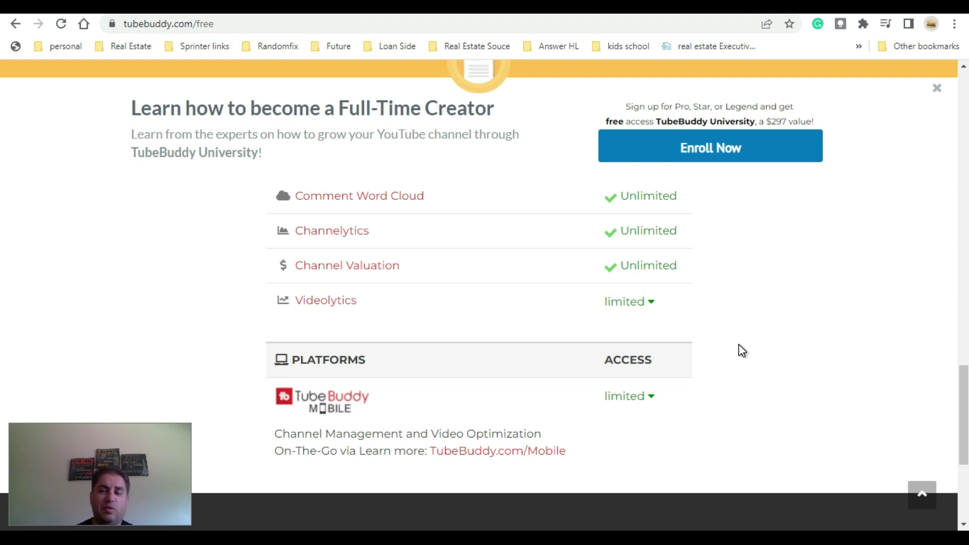
scroll(742, 351, "down", 5)
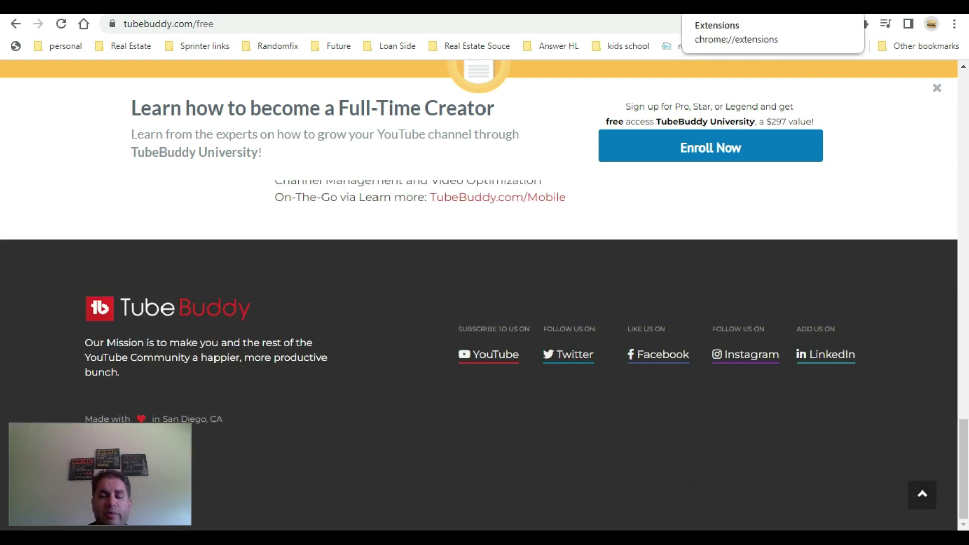
- Switch to the Chrome extensions page and check the enabled state of the TubeBuddy and vidIQ Vision for YouTube extensions
left_click(732, 6)
scroll(650, 248, "down", 12)
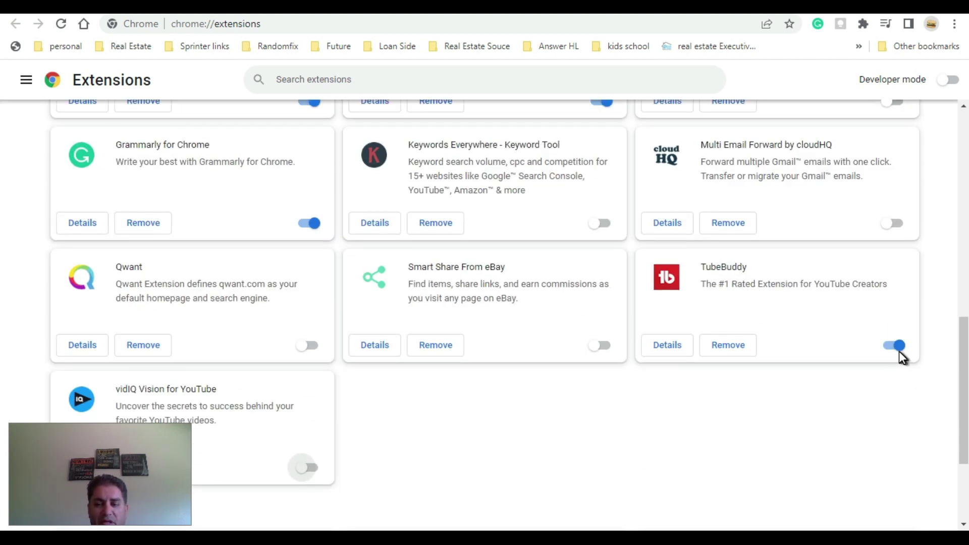
scroll(813, 352, "down", 3)
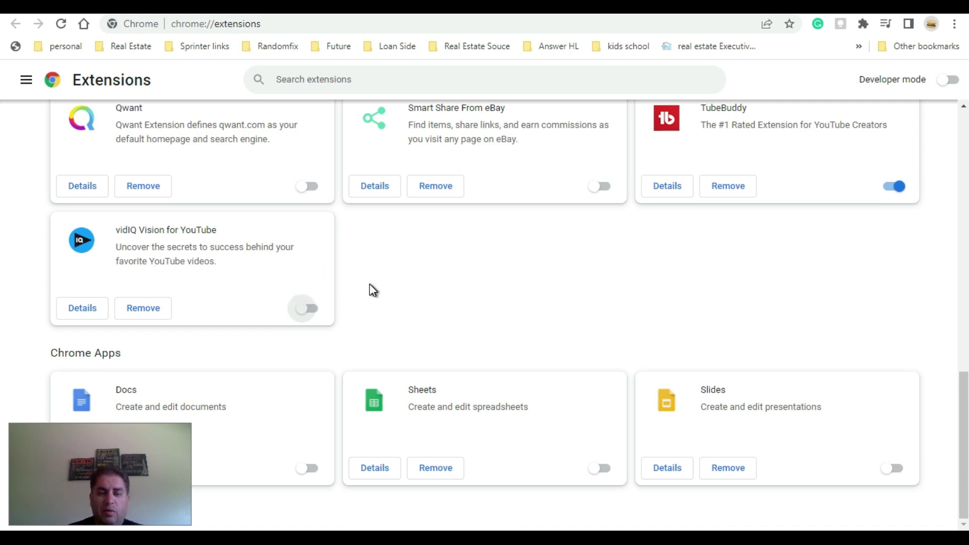
scroll(431, 359, "up", 2)
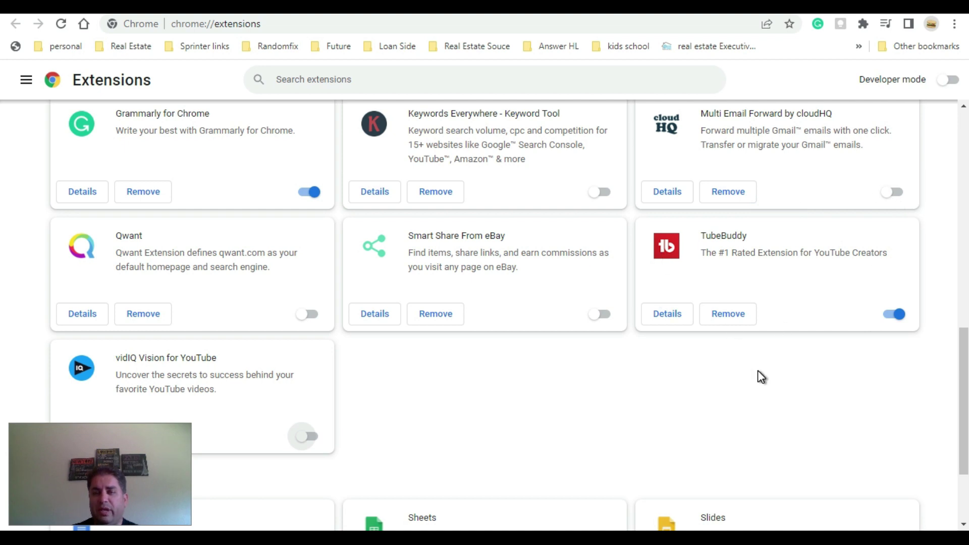
left_click(787, 7)
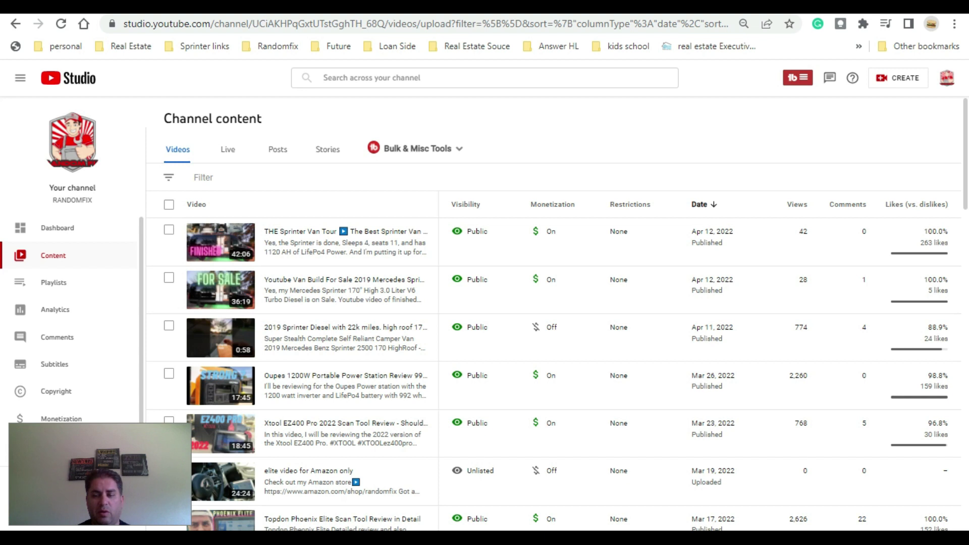
scroll(553, 339, "down", 3)
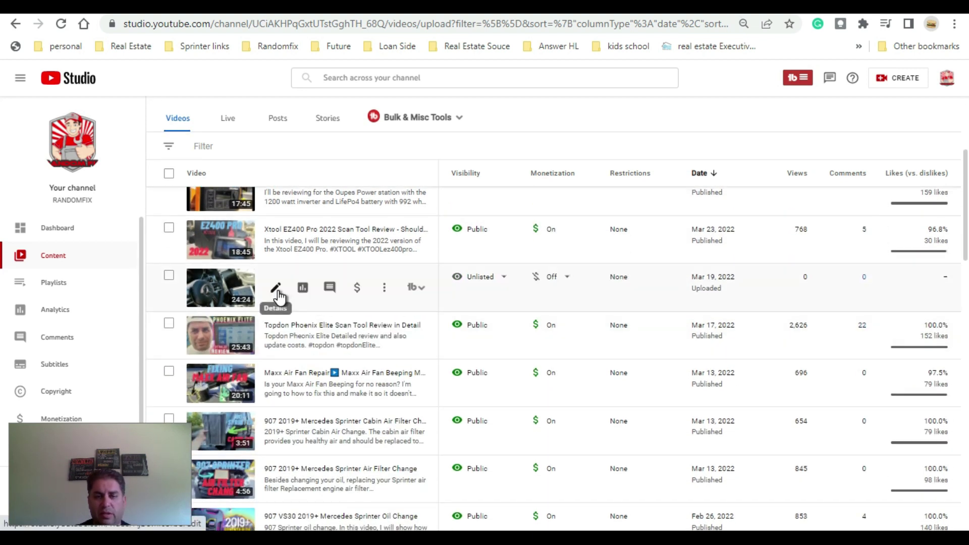
left_click(277, 294)
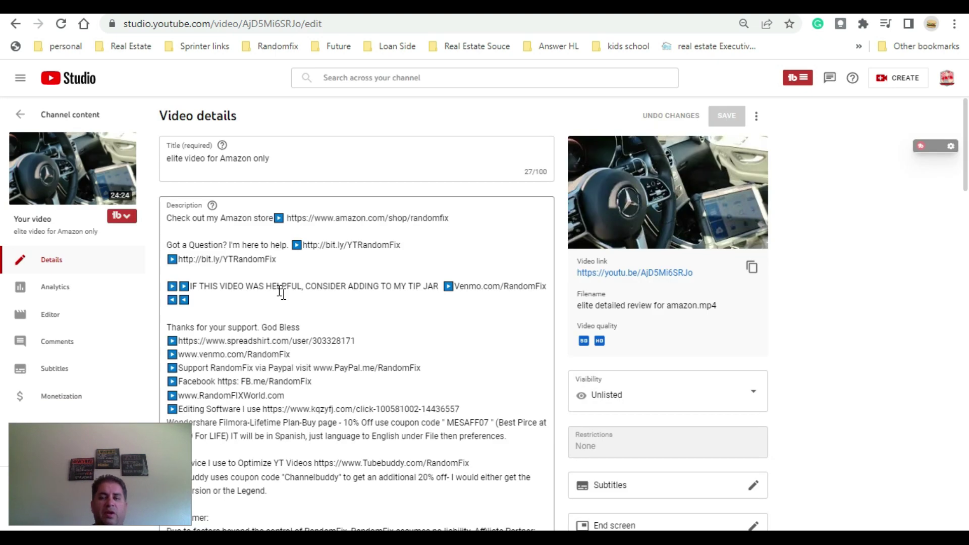
- Upload "Directed firebird.mp4" as a new video with the title "Sample" and the paid promotion answer set to no
left_click(904, 80)
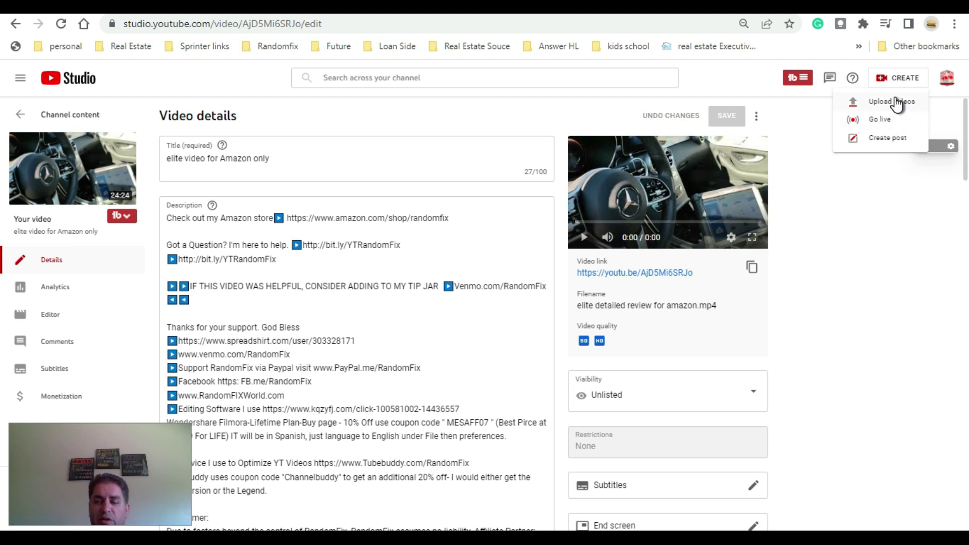
left_click(897, 104)
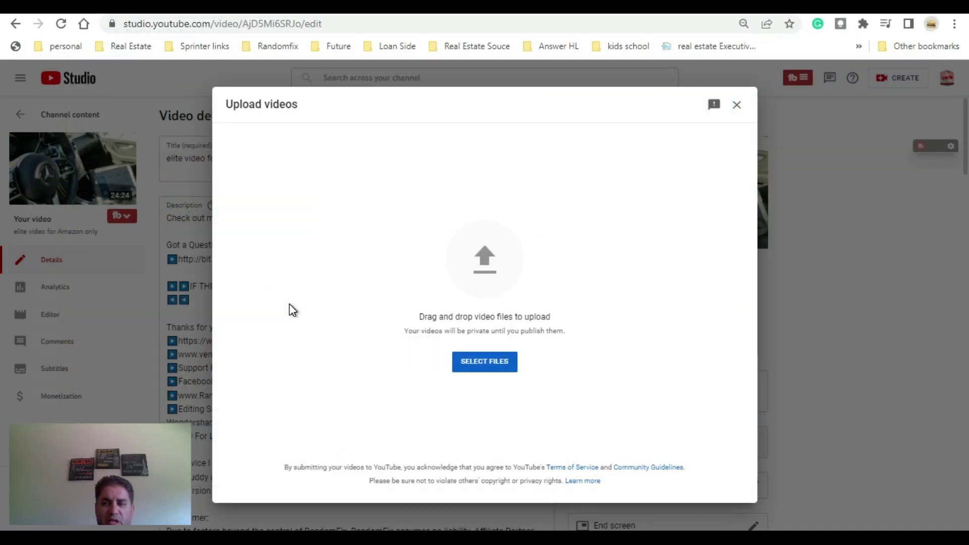
triple_click(378, 222)
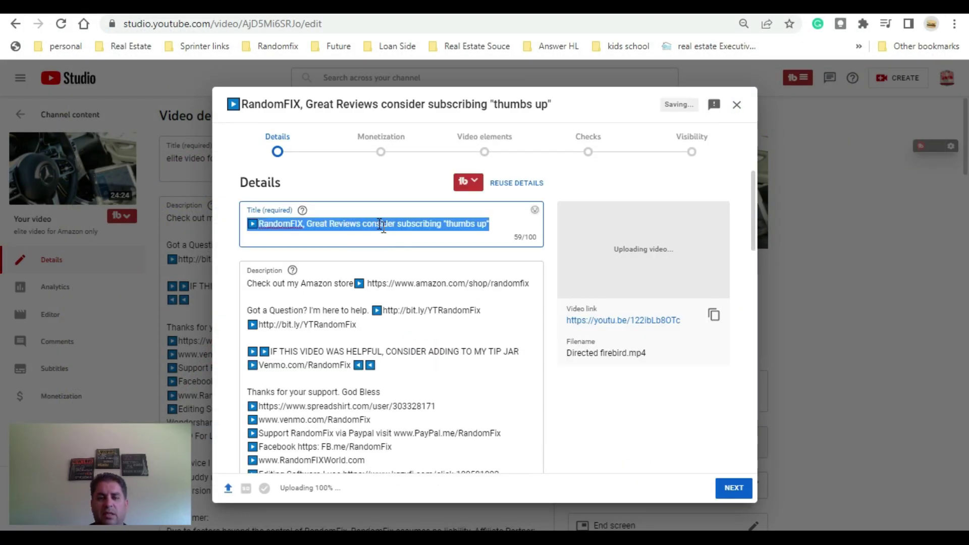
type("Sample")
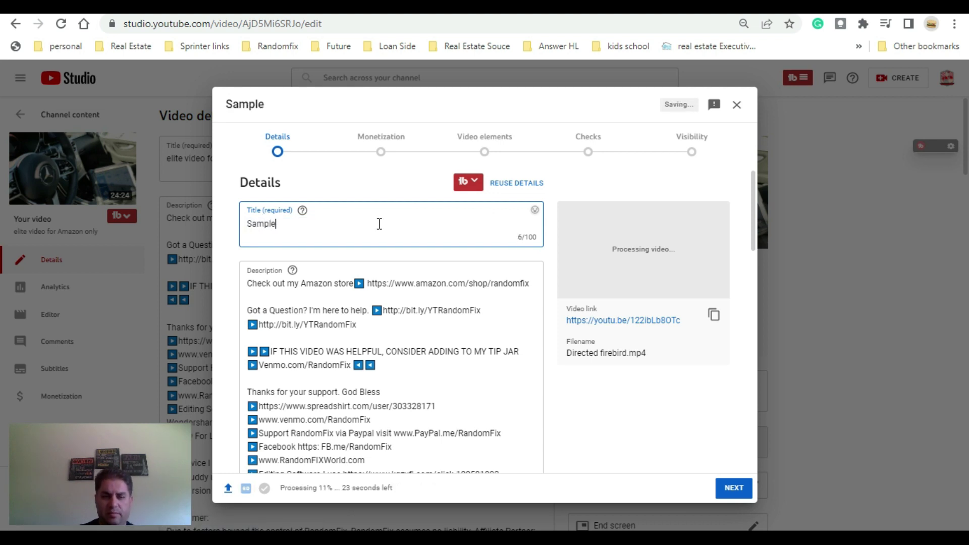
scroll(561, 349, "down", 10)
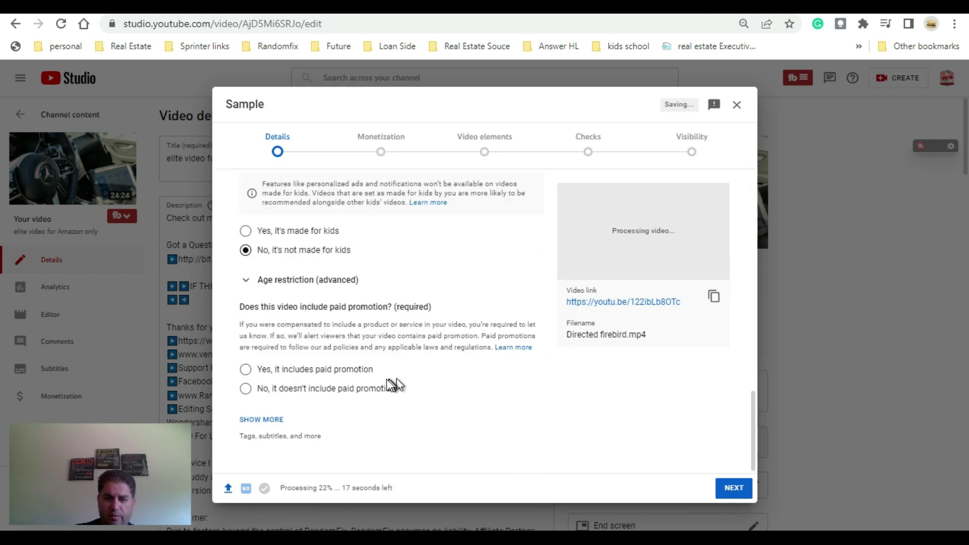
left_click(357, 390)
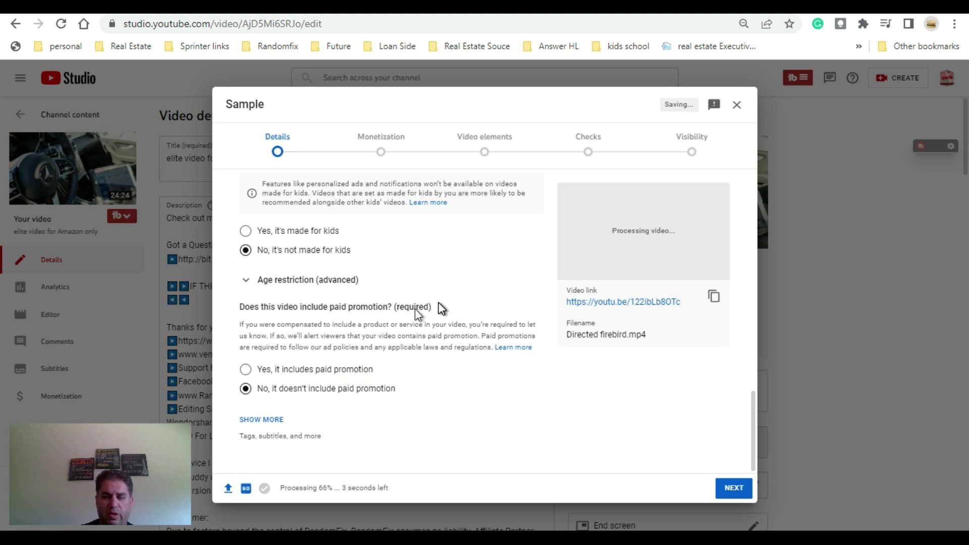
- Examine the TubeBuddy upload defaults and SEO Studio optimization choices for the "Sample" upload, and close the upload dialog
scroll(434, 308, "up", 10)
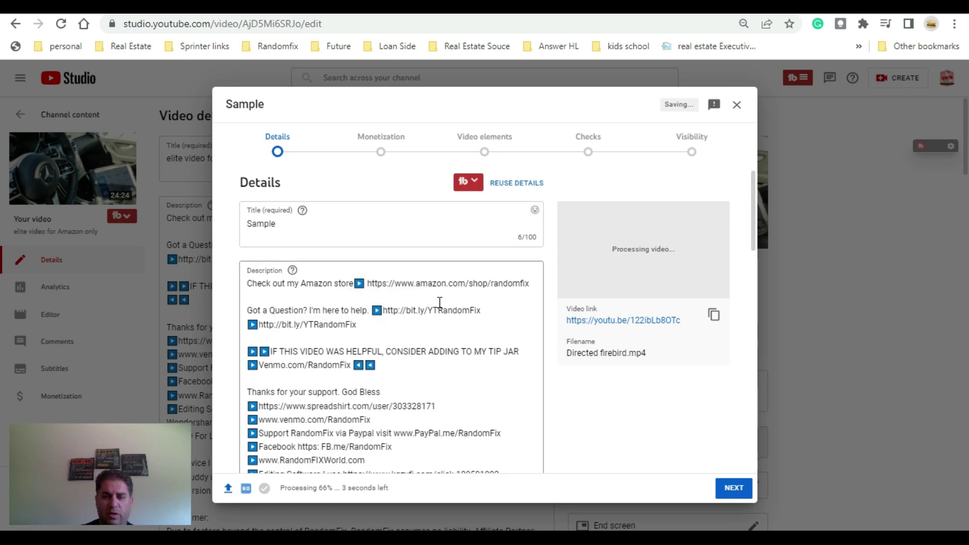
left_click(477, 187)
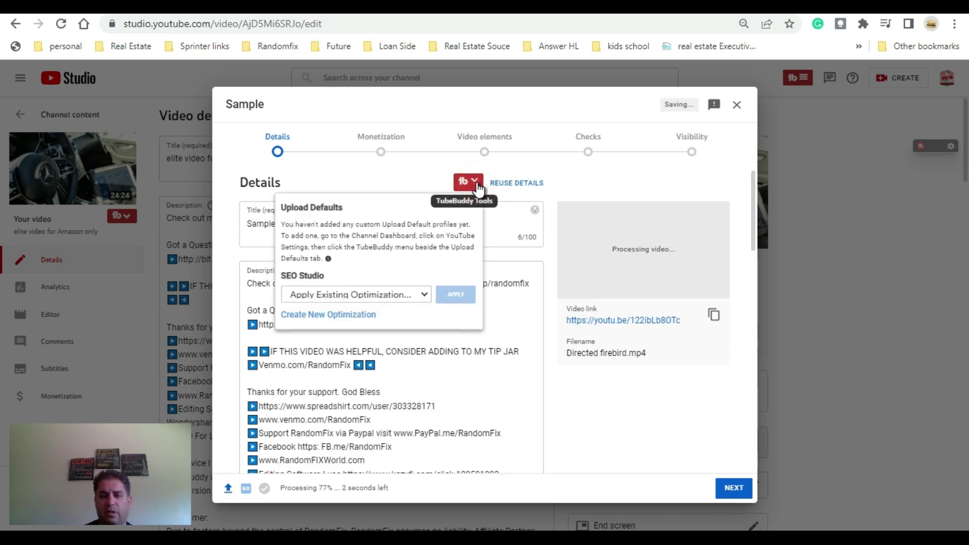
left_click(380, 298)
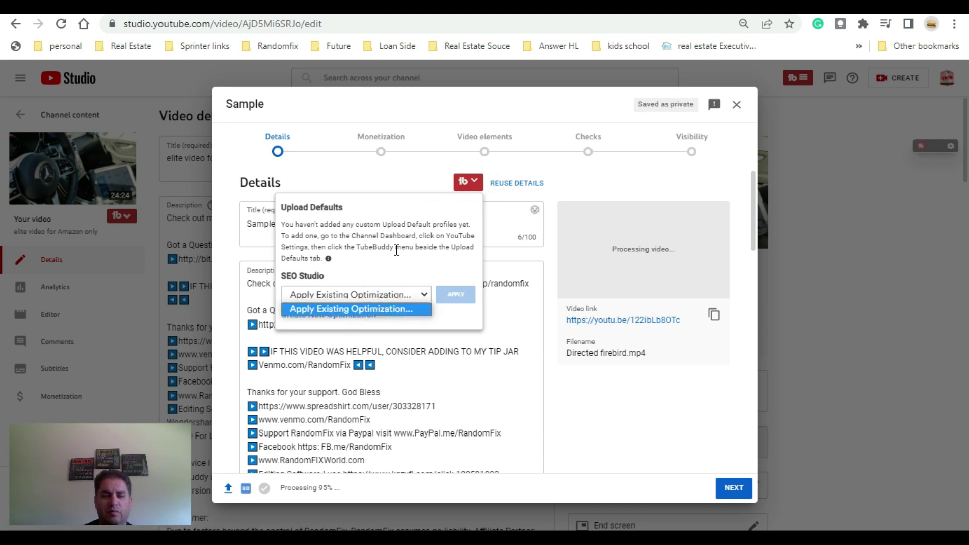
left_click(409, 260)
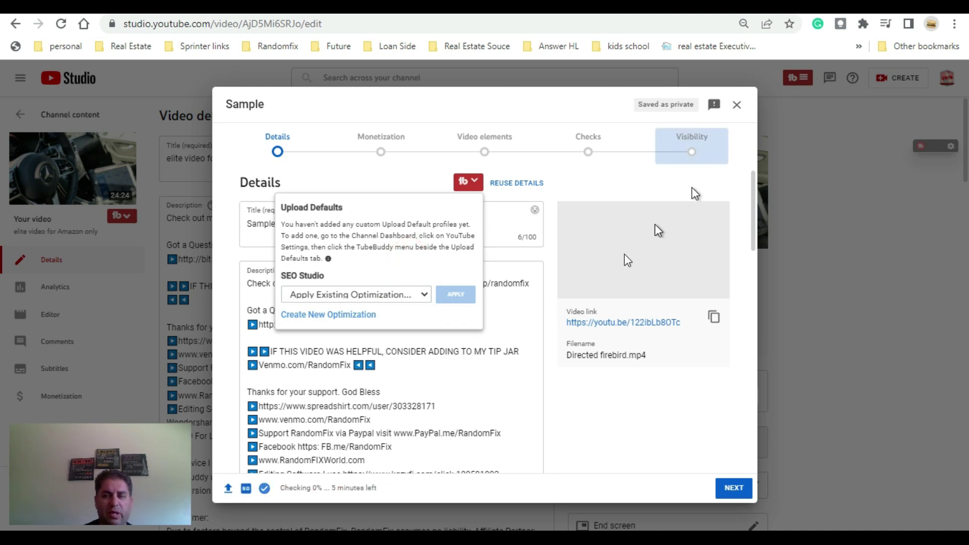
left_click(665, 422)
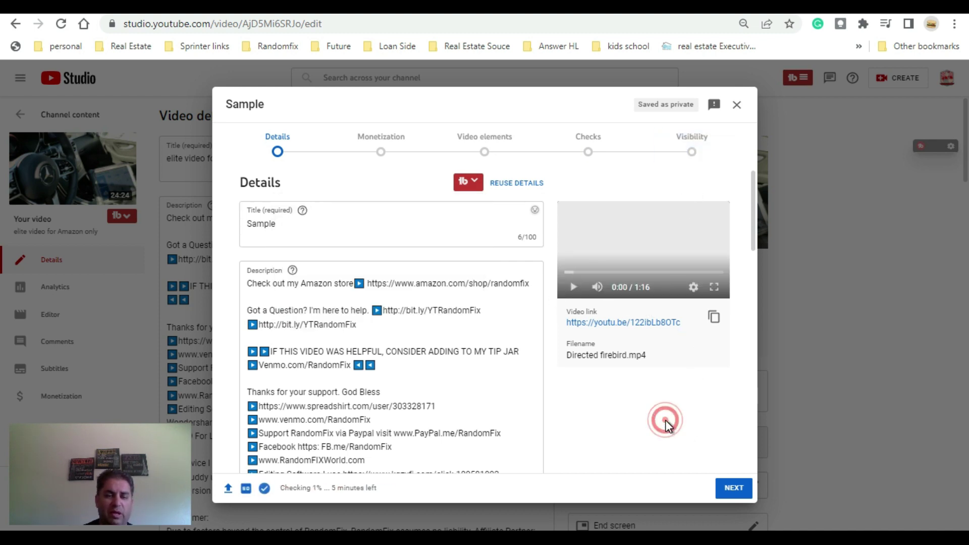
left_click(736, 105)
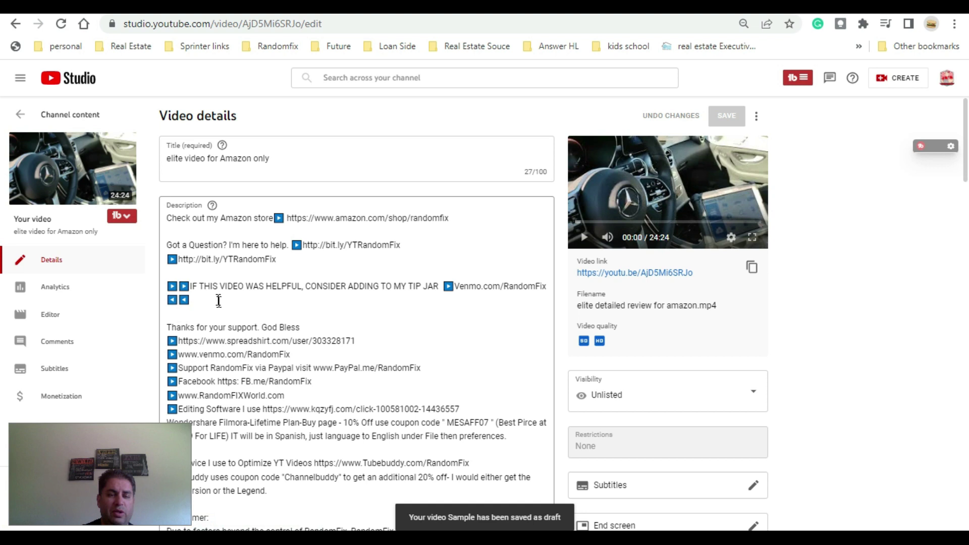
- Reopen the unlisted Amazon video's details from the channel content and replace its title with "Topdon Phoenix Elite Scan Tool"
key("alt+Left")
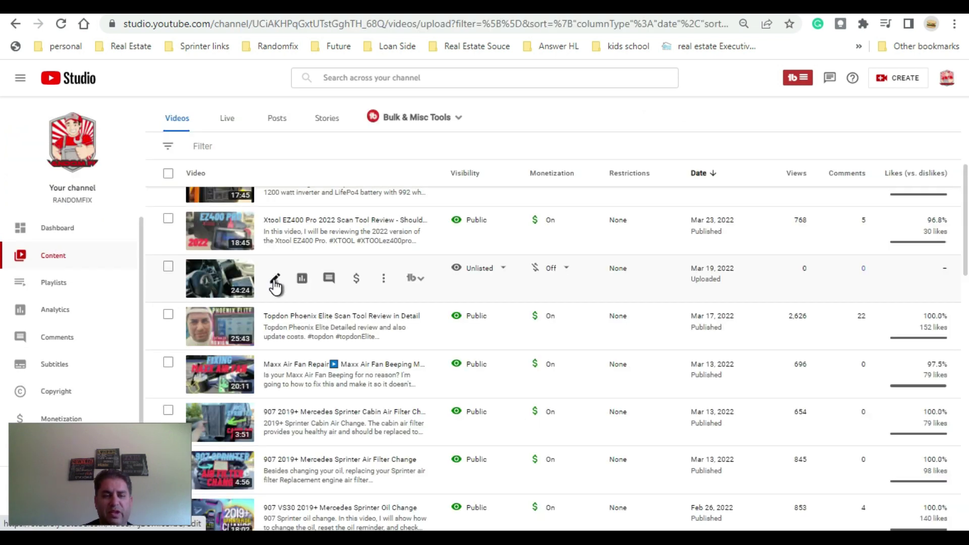
left_click(274, 279)
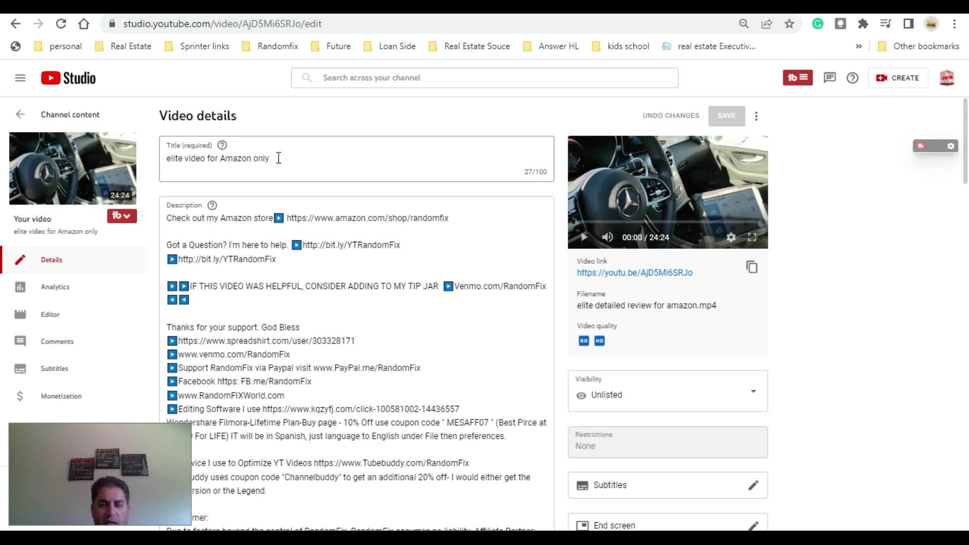
triple_click(279, 158)
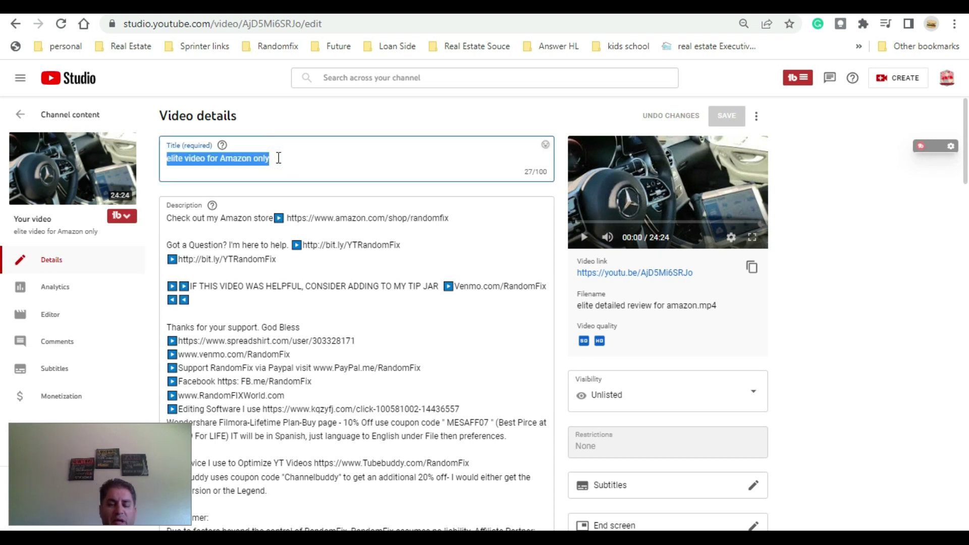
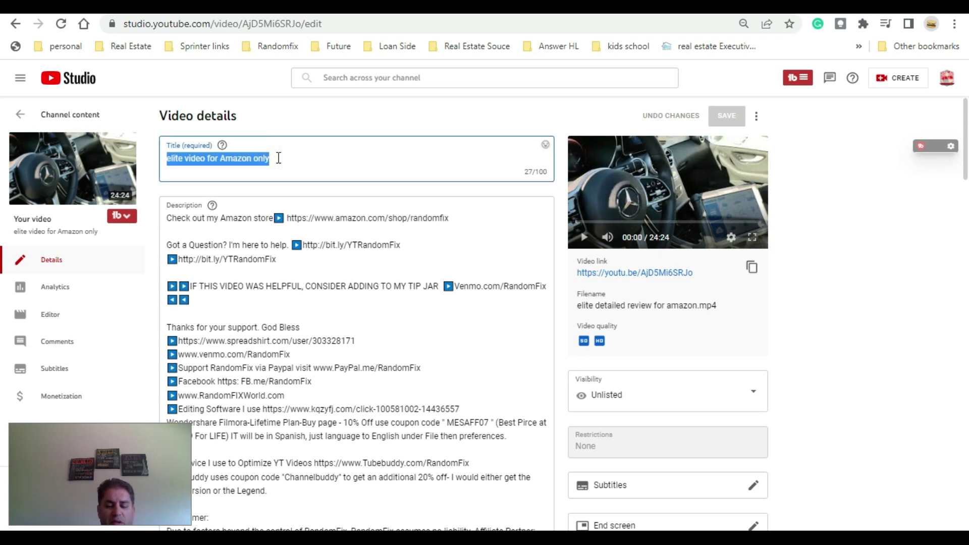
type("Topdon")
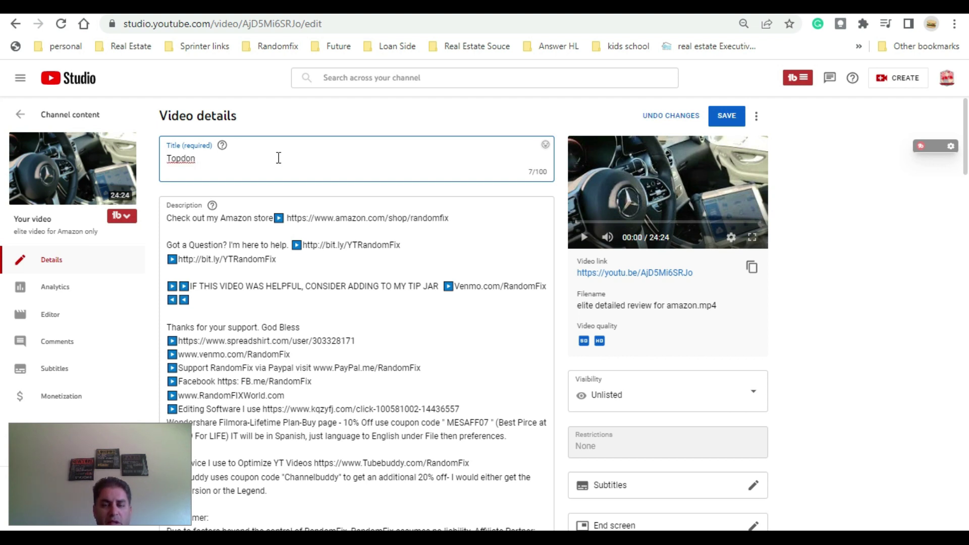
type(" Phoenix Elit")
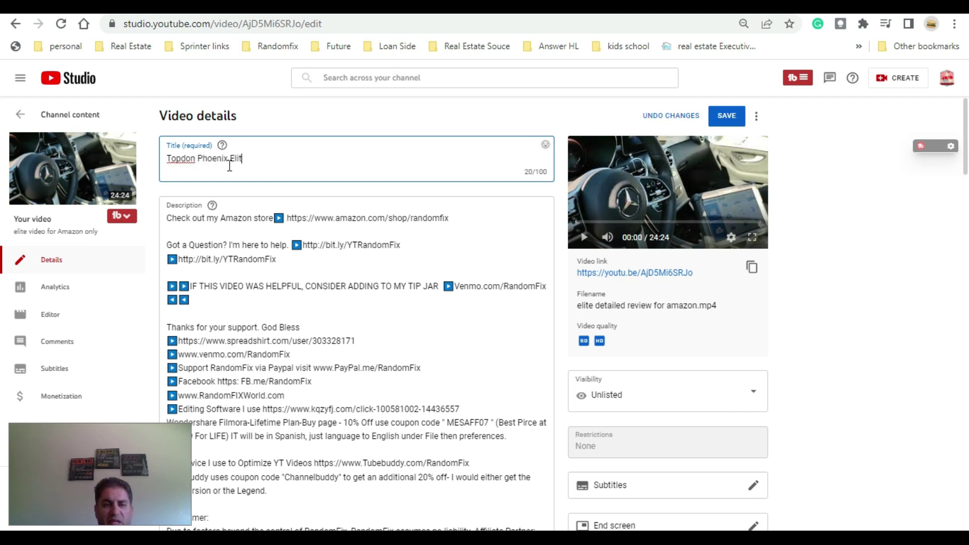
type("e Scan To ")
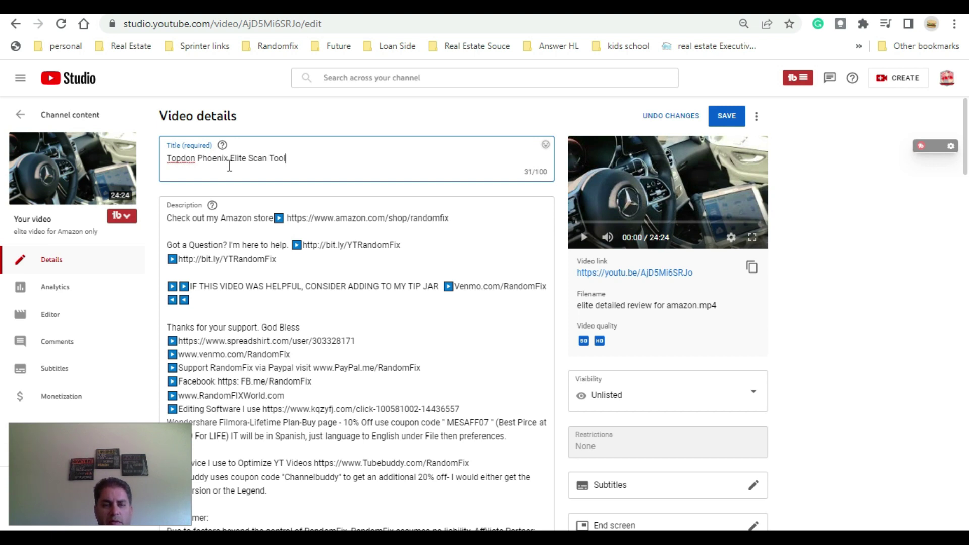
- Complete the title "Topdon Phoenix Elite Scan Tool" and look over the description, thumbnail and Best Practices sections
type("ol")
scroll(545, 337, "down", 6)
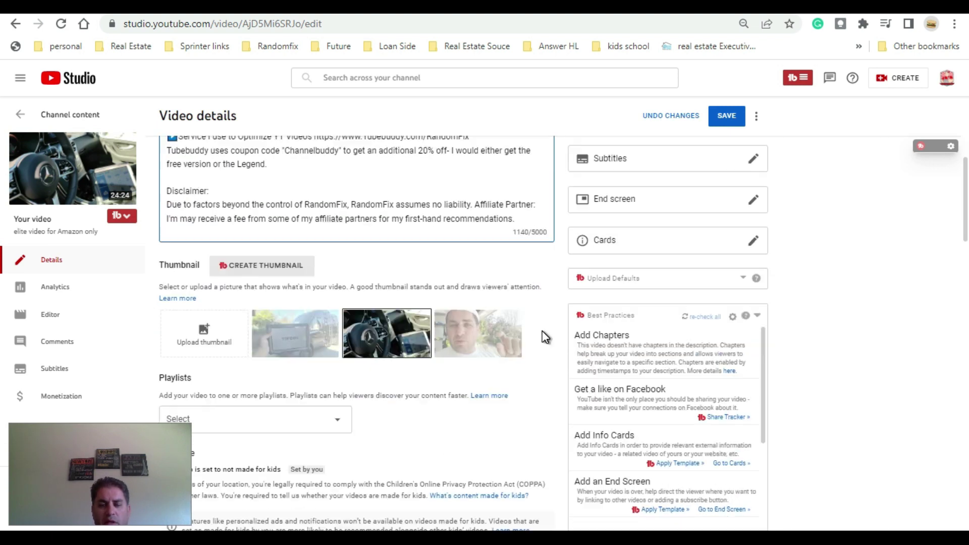
scroll(545, 337, "down", 1)
scroll(852, 304, "up", 3)
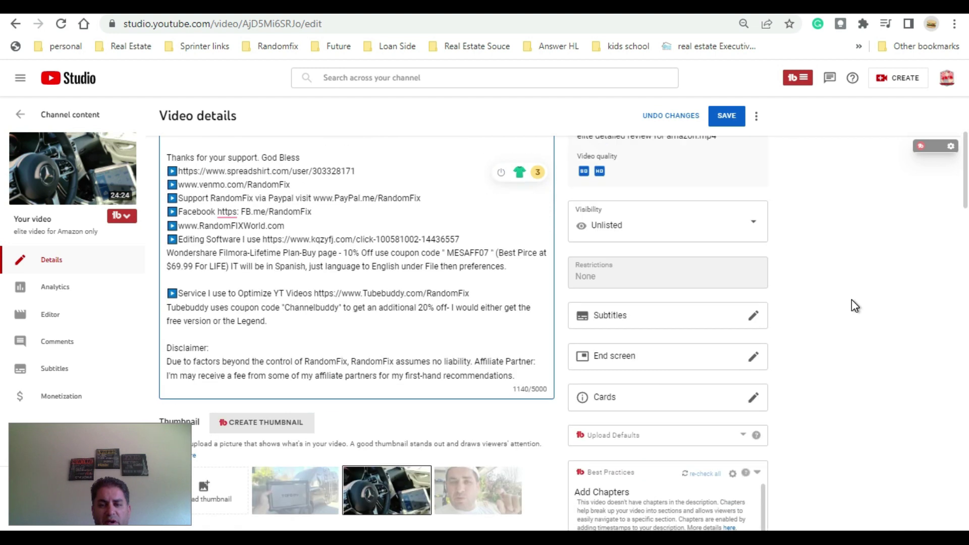
scroll(852, 307, "up", 1)
scroll(737, 270, "up", 3)
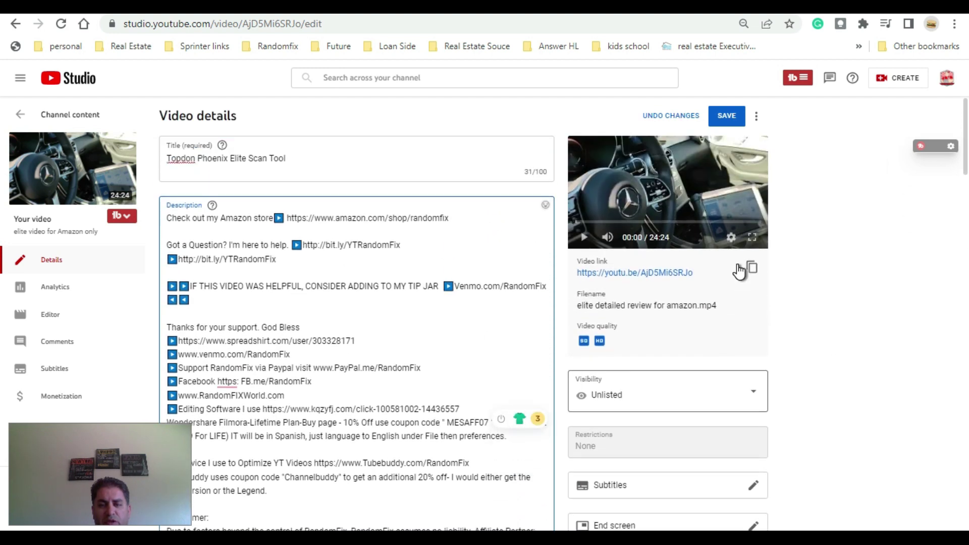
scroll(559, 329, "down", 5)
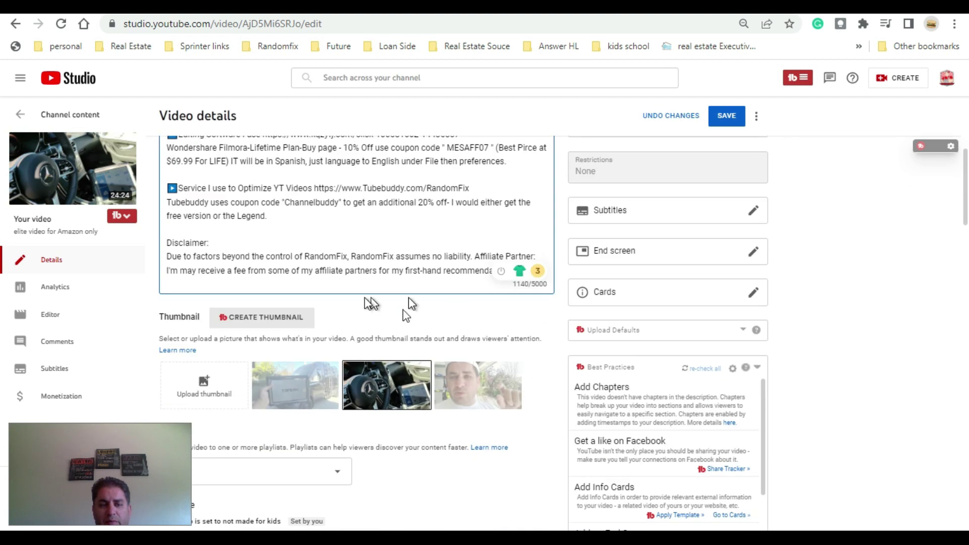
- View TubeBuddy's tools for this video, close the list and save the title change
left_click(125, 218)
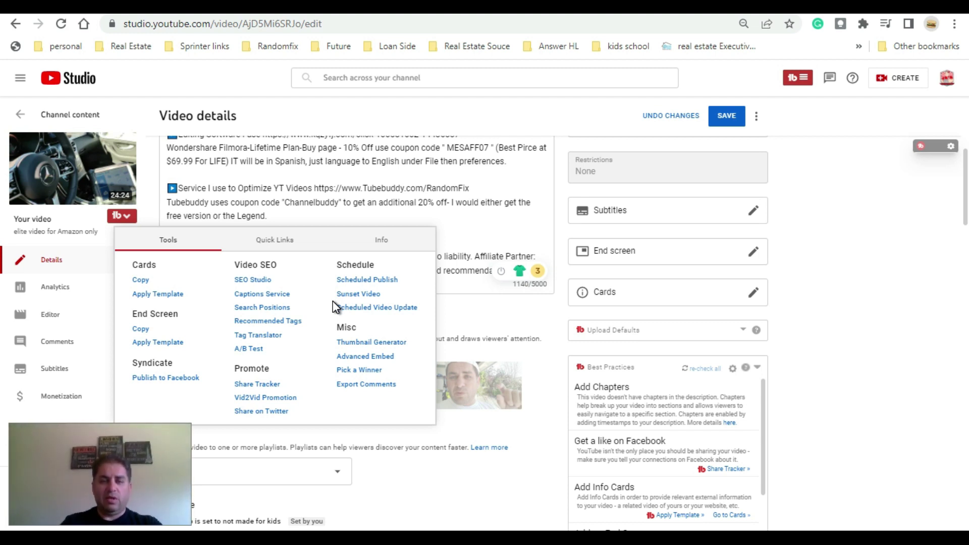
left_click(815, 217)
scroll(815, 217, "up", 5)
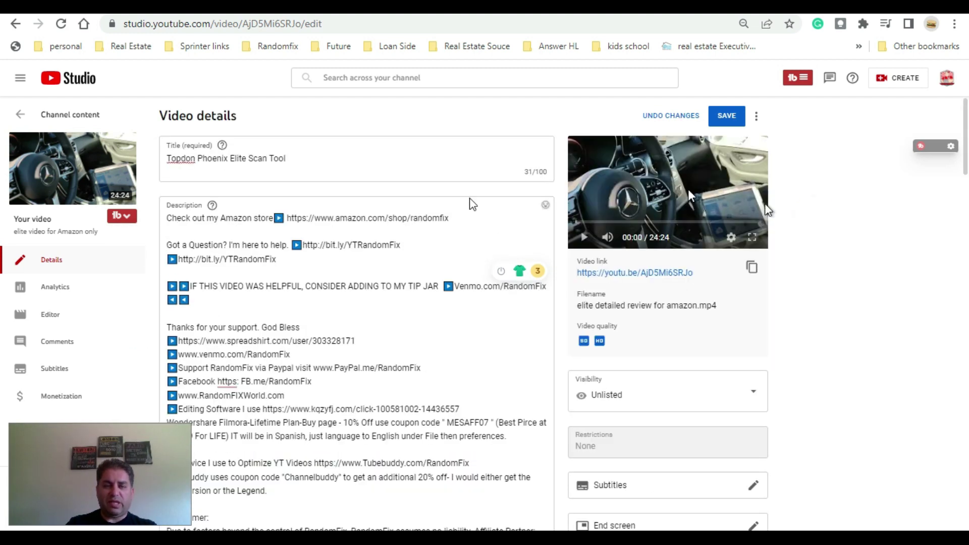
left_click(717, 124)
- Enter "topdon scan tool" as a tag and add the related search term "topdon scan tool reviews" to the video's tags
scroll(810, 221, "down", 15)
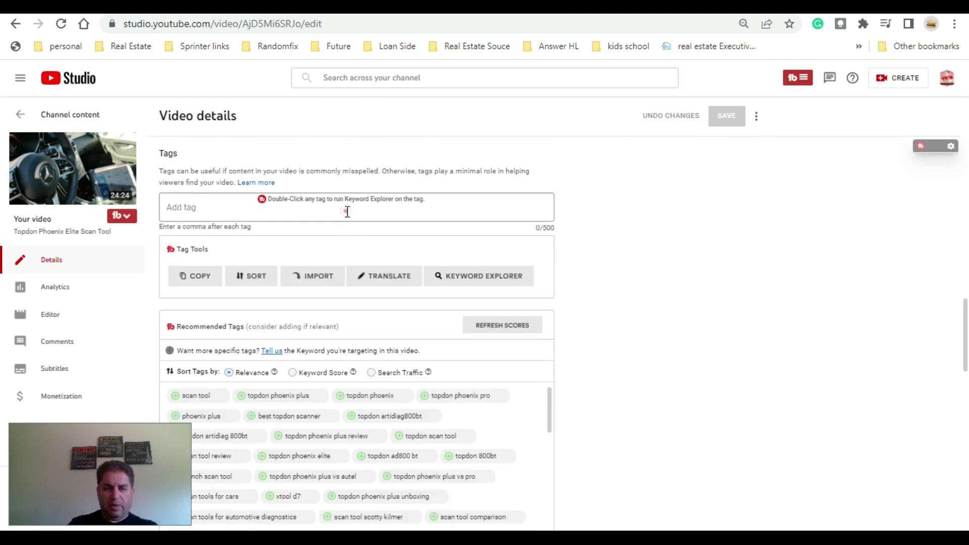
left_click(348, 207)
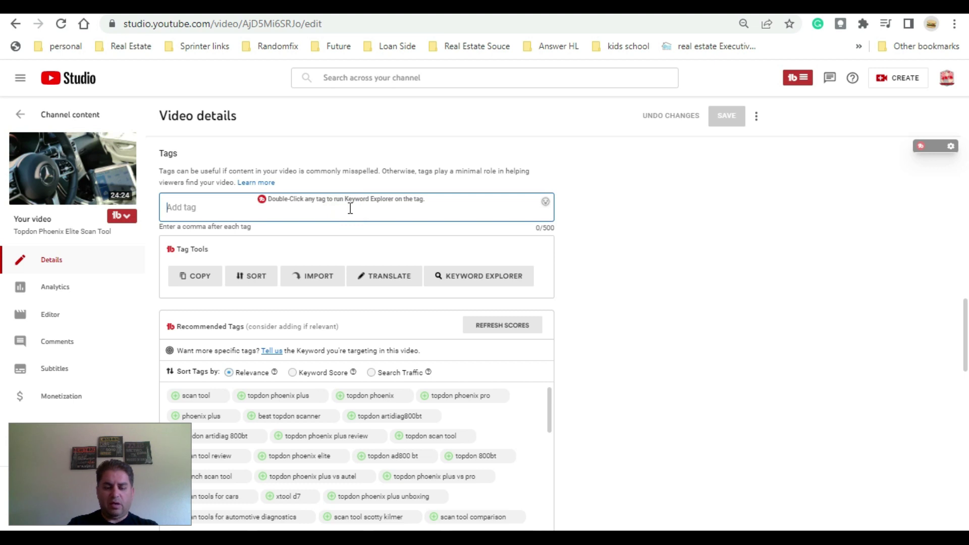
type("topdon s")
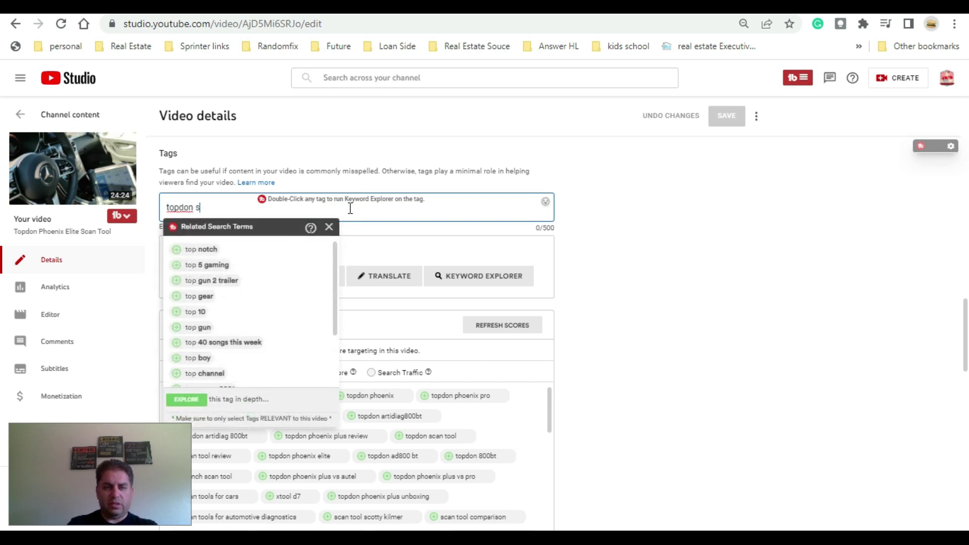
type("can tool")
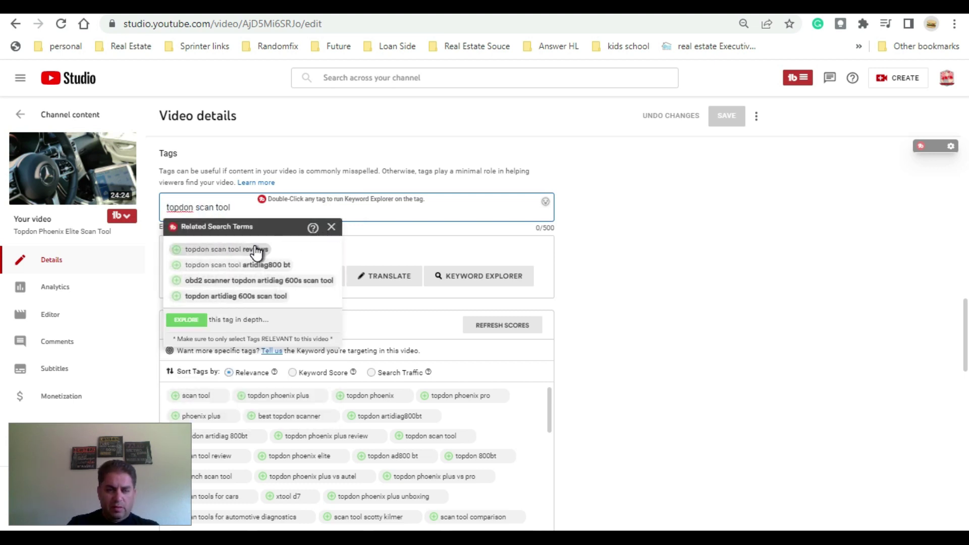
left_click(255, 249)
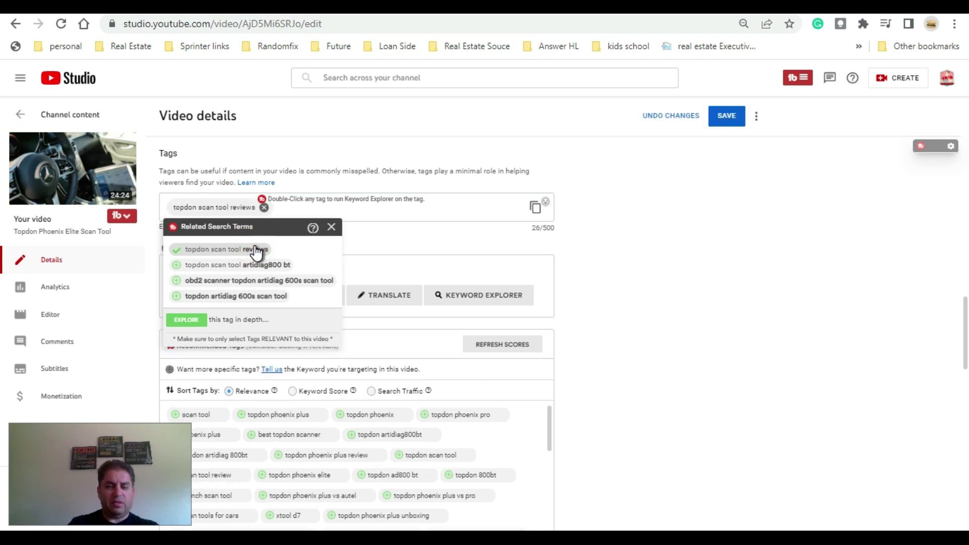
left_click(595, 329)
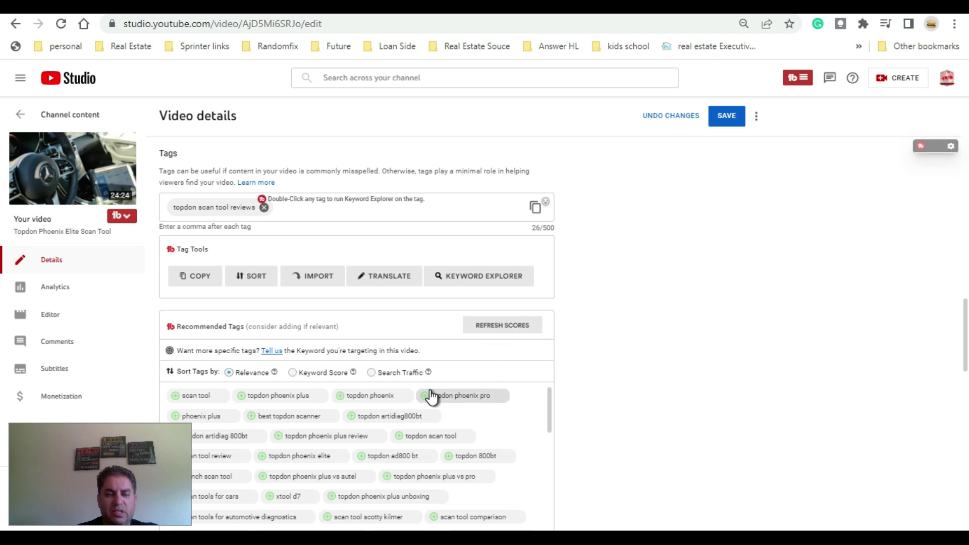
- Add the recommended tags "topdon phoenix plus" and "scan tool" to the video's tags
scroll(432, 396, "down", 3)
scroll(558, 433, "up", 7)
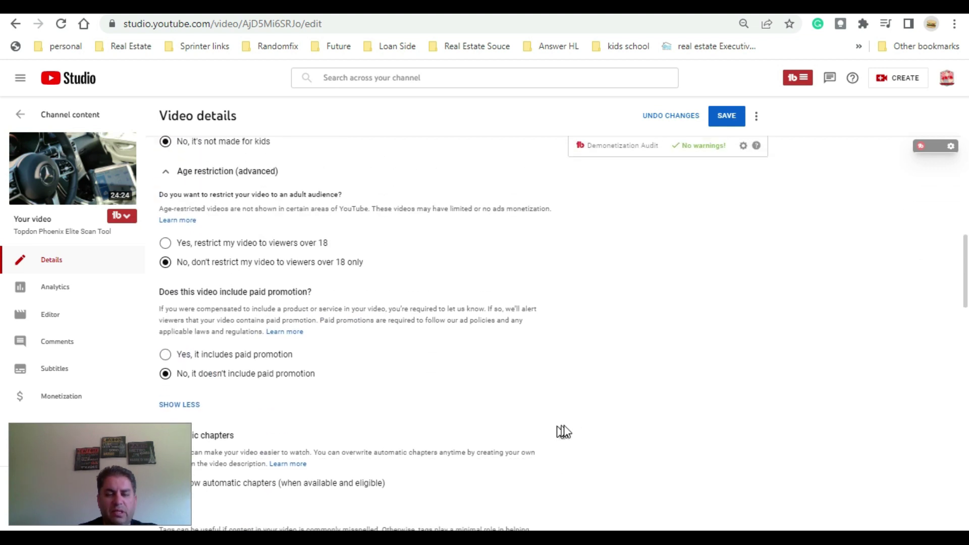
scroll(575, 430, "down", 10)
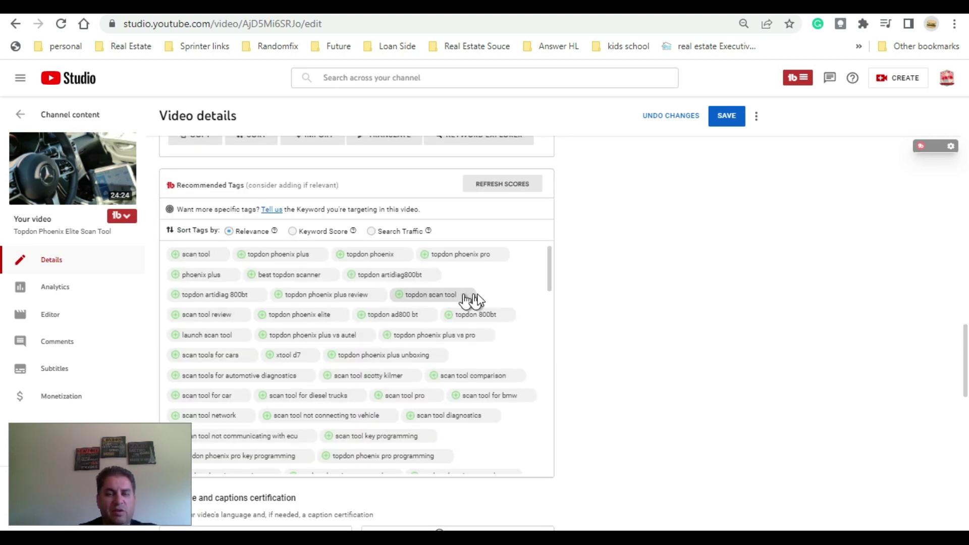
scroll(575, 288, "up", 3)
scroll(574, 283, "up", 2)
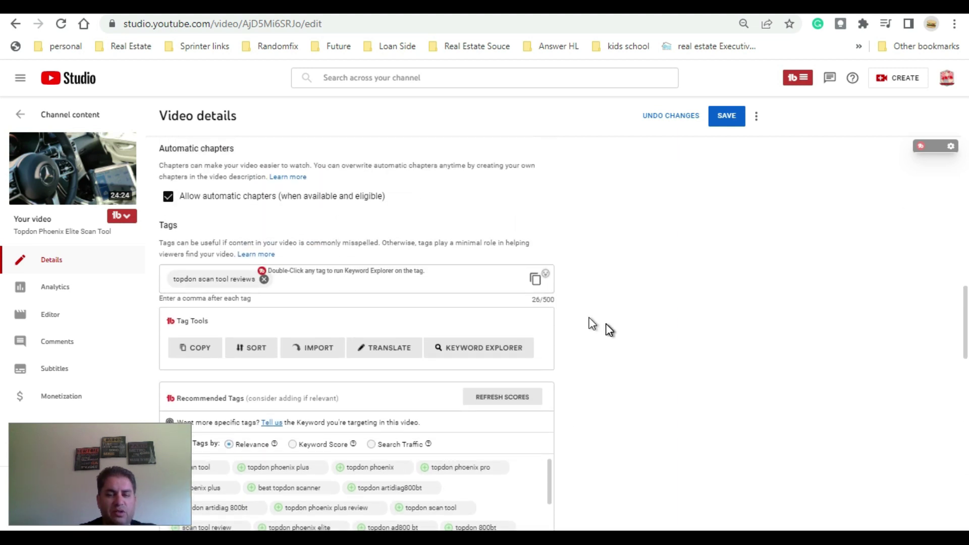
scroll(608, 329, "down", 5)
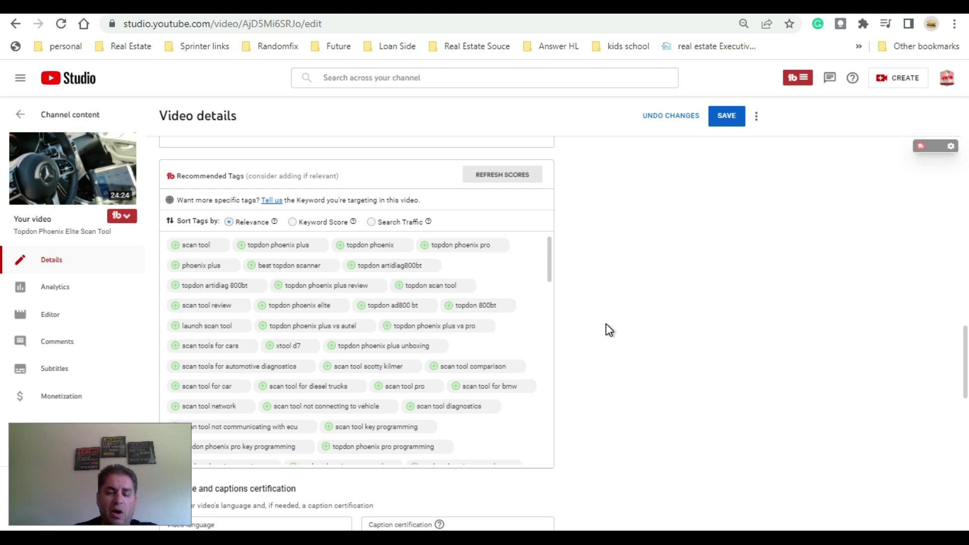
left_click(242, 246)
scroll(237, 353, "up", 4)
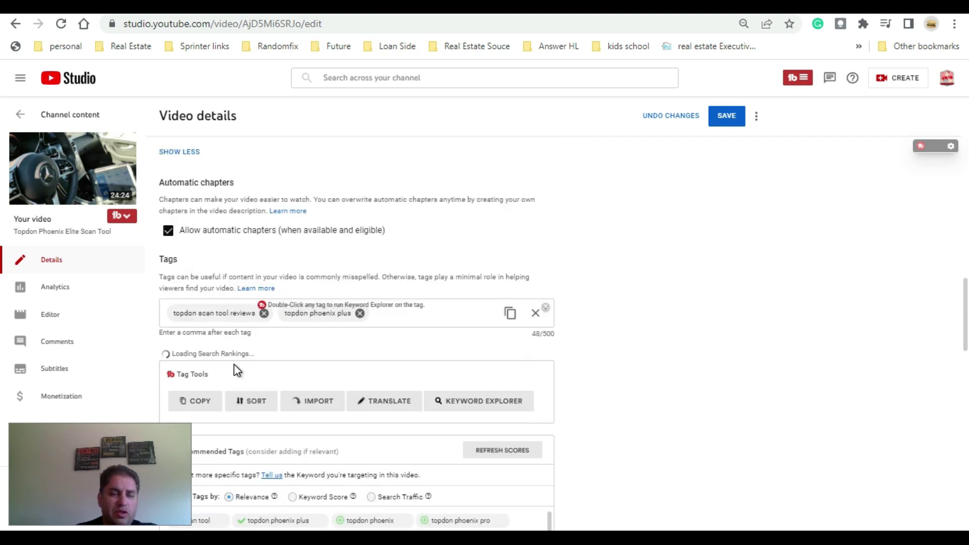
scroll(234, 364, "down", 3)
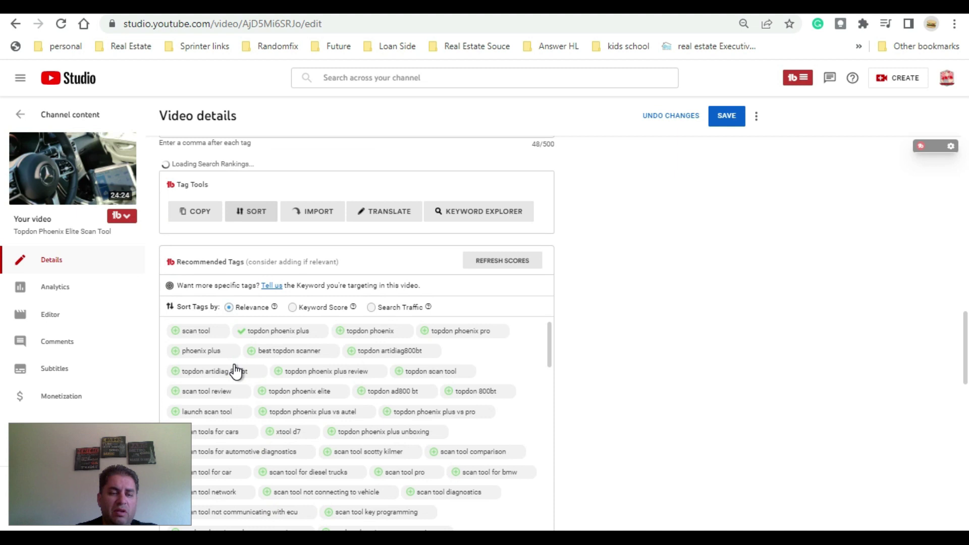
left_click(174, 329)
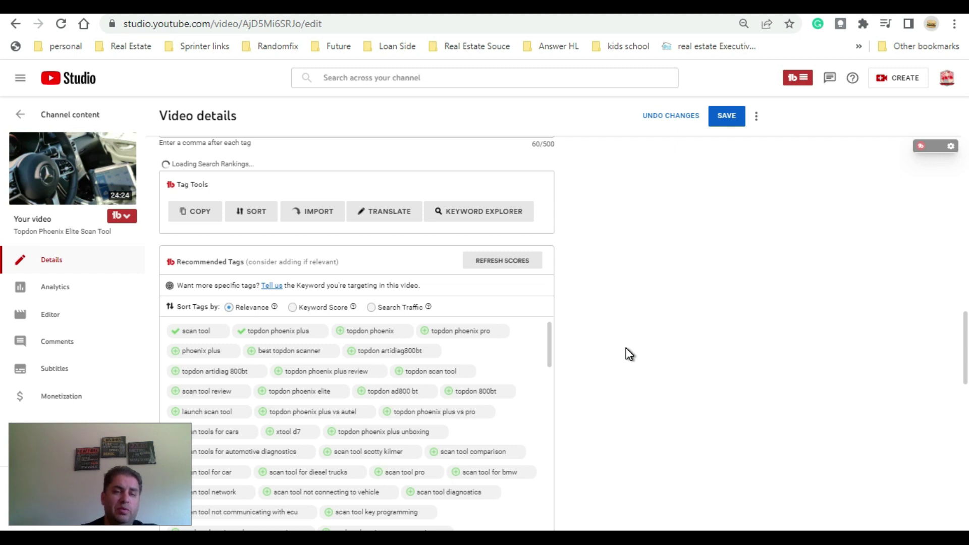
- Examine the video's title, description, Best Practices, current tags and full list of recommended tags
scroll(630, 353, "up", 10)
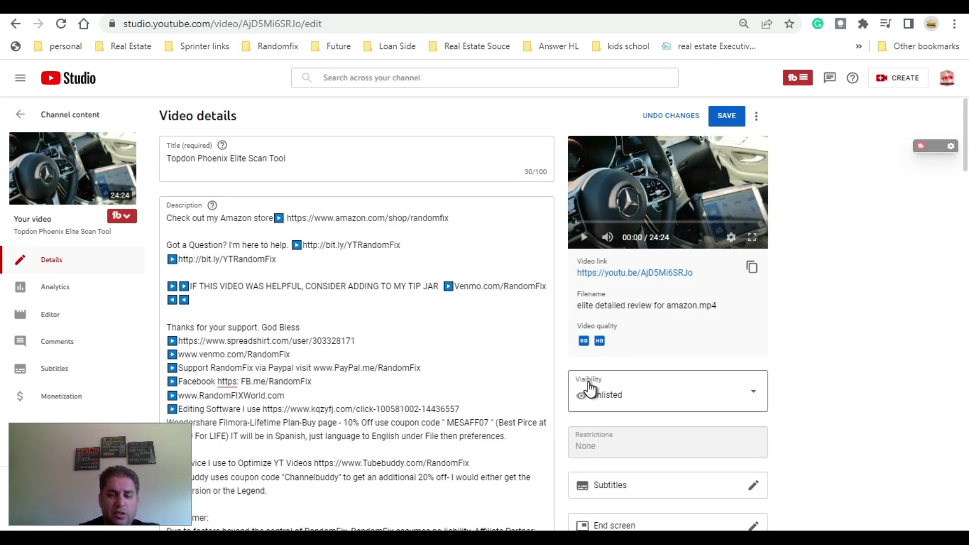
scroll(586, 387, "down", 10)
scroll(589, 384, "down", 8)
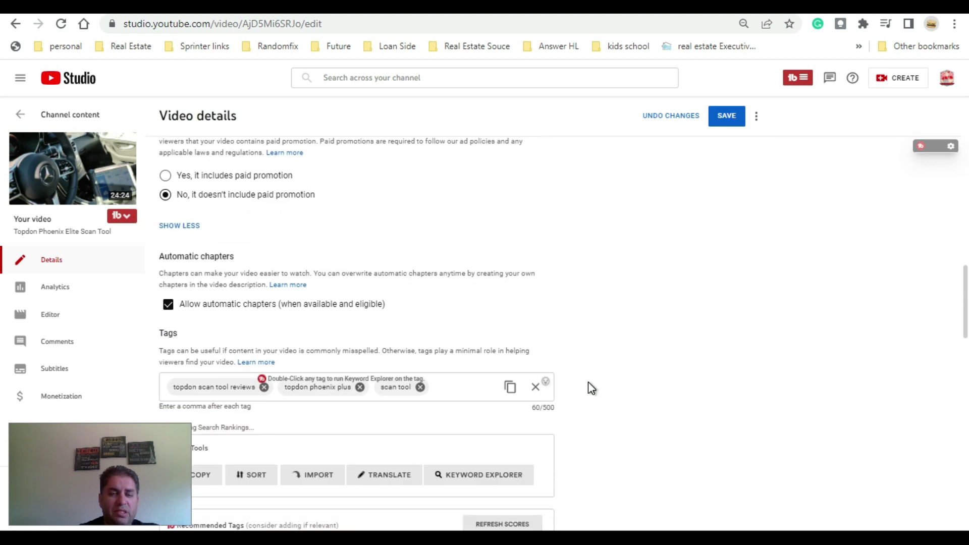
scroll(589, 384, "up", 9)
scroll(589, 381, "up", 5)
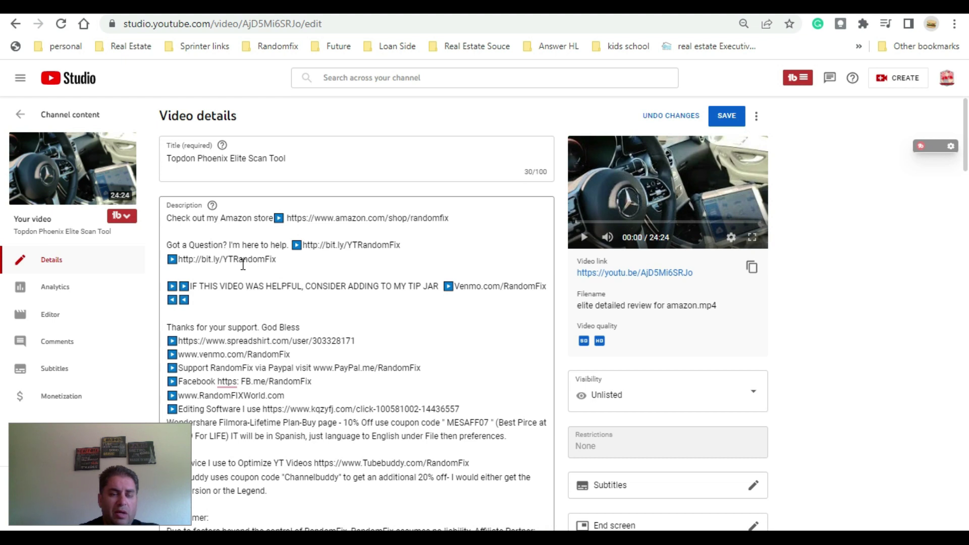
scroll(549, 439, "down", 10)
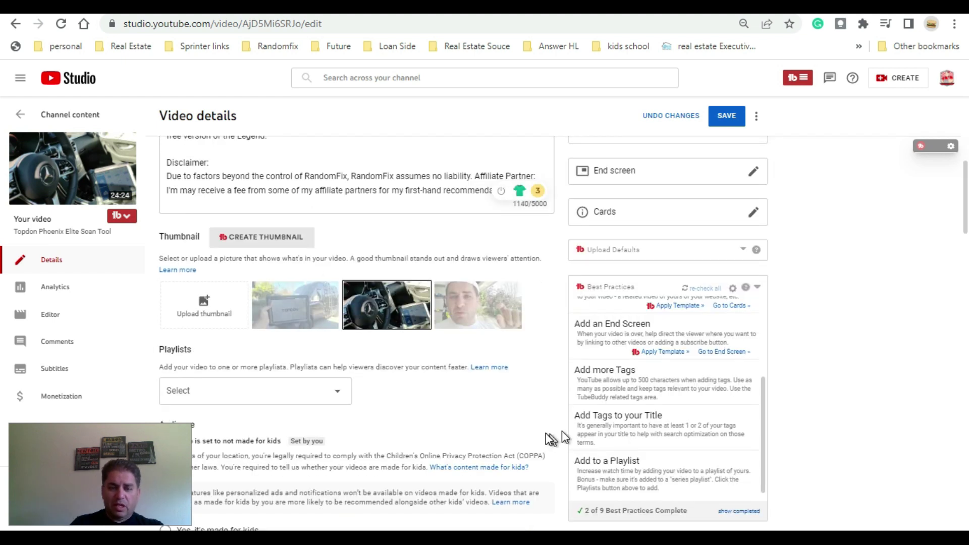
scroll(549, 438, "down", 5)
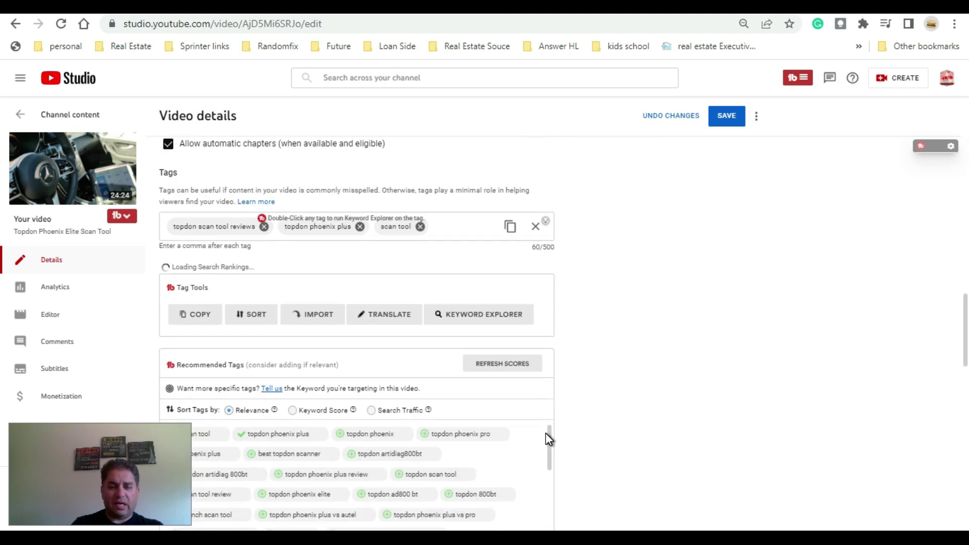
scroll(549, 438, "down", 2)
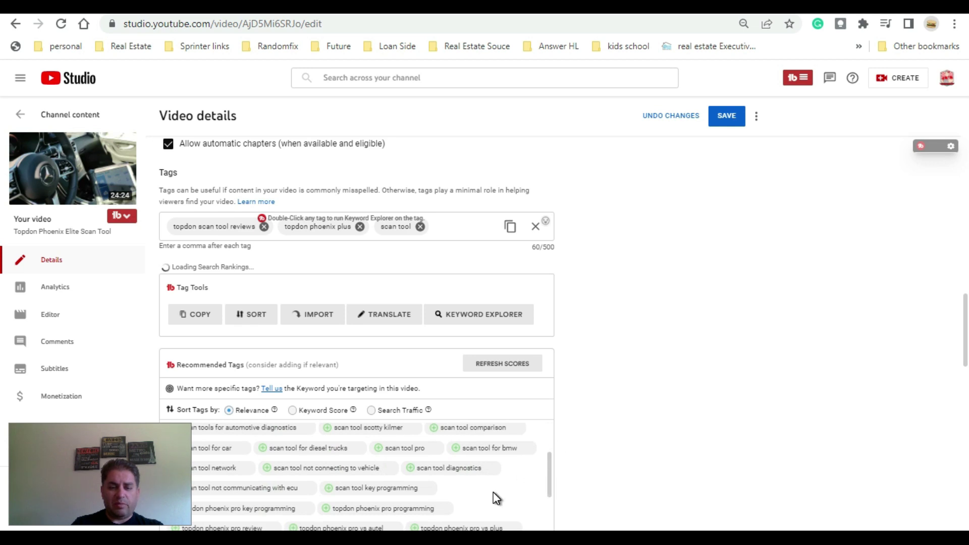
scroll(498, 497, "up", 3)
scroll(572, 479, "down", 3)
scroll(571, 476, "down", 2)
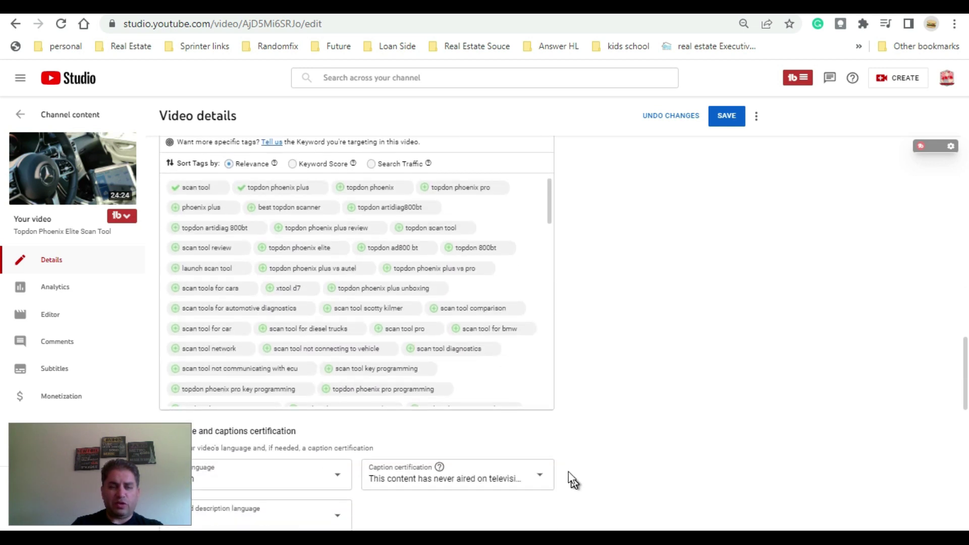
- Sort the recommended tags by search traffic and add "diagnostic scan tool" and "diagnostic tool" to the video's tags
left_click(371, 164)
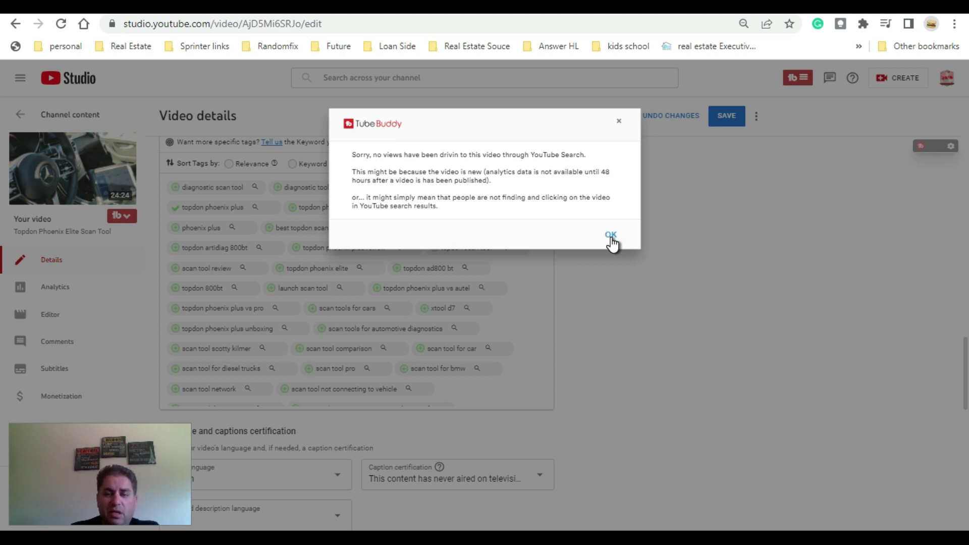
left_click(610, 235)
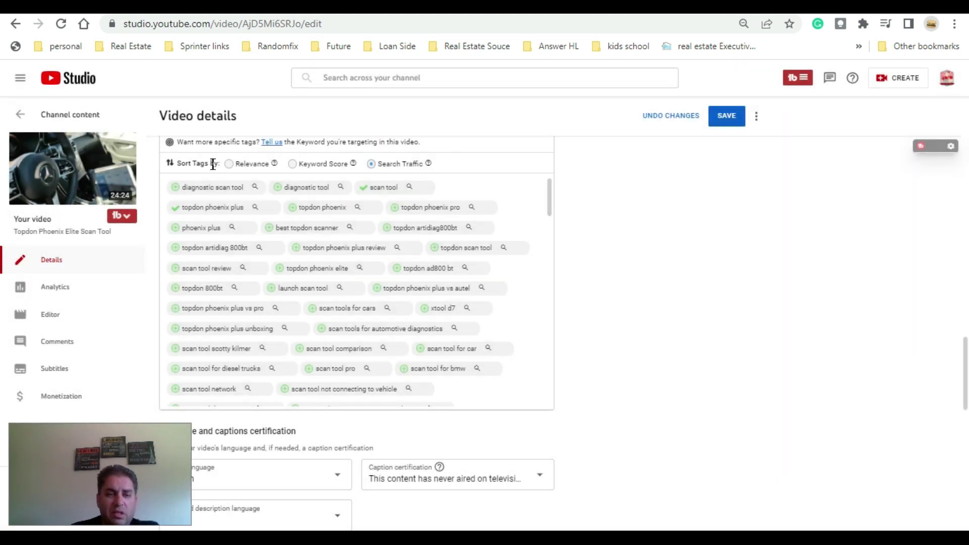
left_click(180, 189)
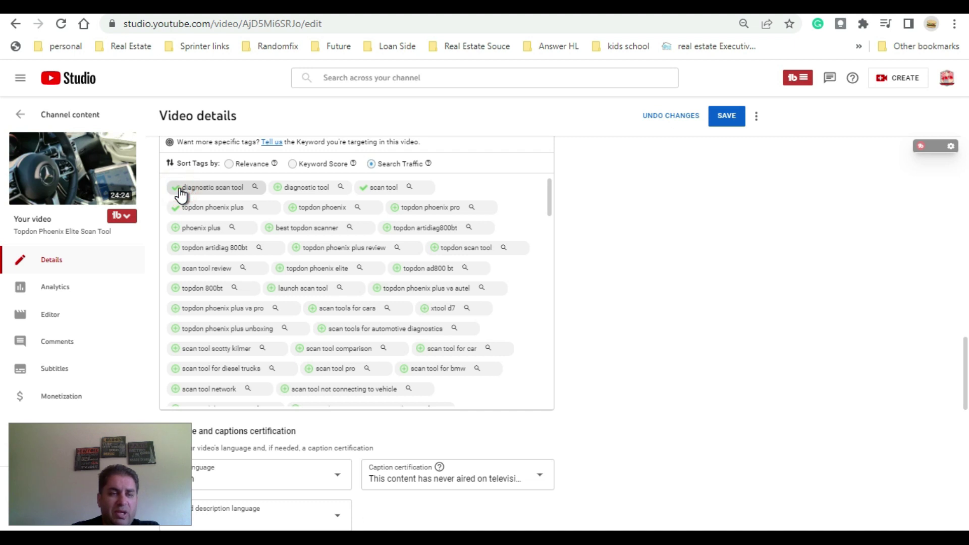
scroll(180, 188, "up", 7)
scroll(368, 275, "down", 5)
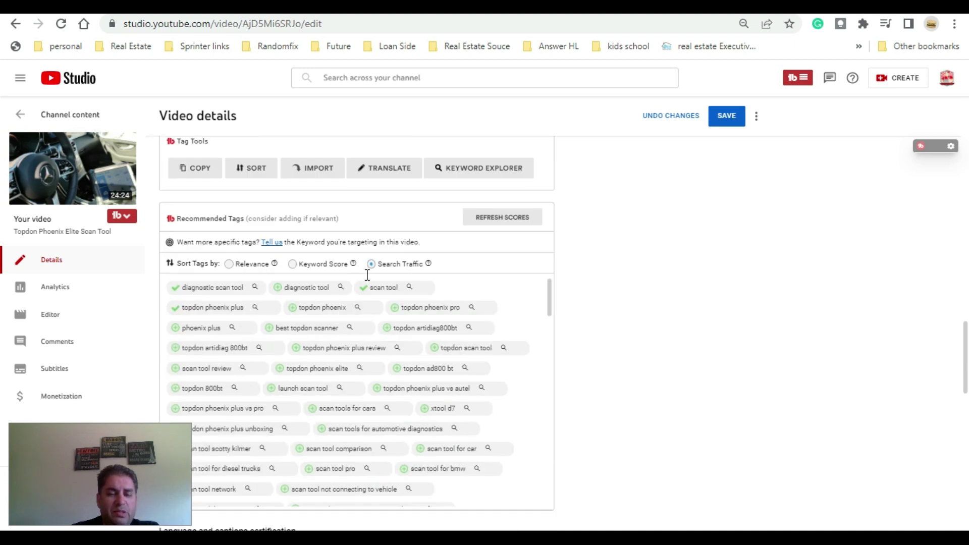
left_click(282, 297)
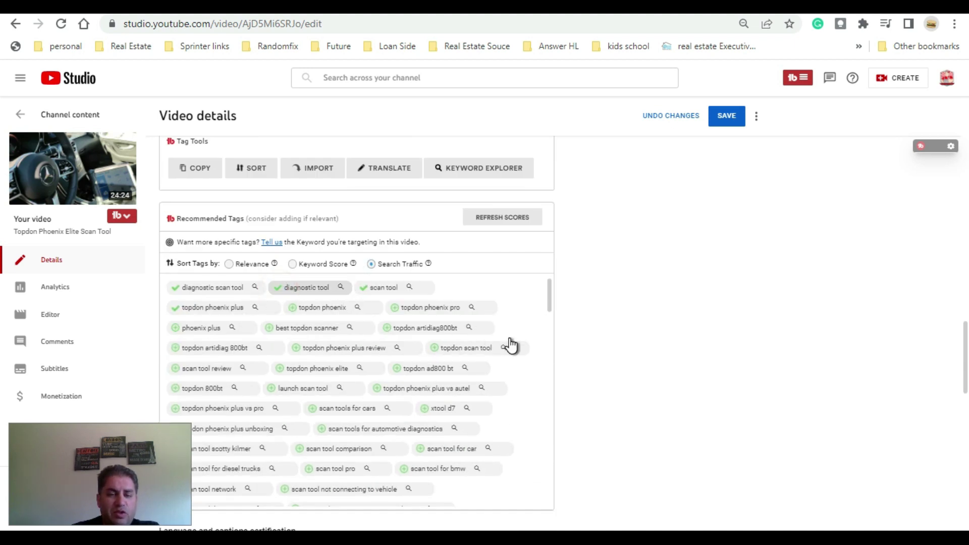
- Find "elite" on the page and add the recommended tag "topdon phoenix elite" to the video's tags
scroll(510, 341, "up", 5)
scroll(600, 420, "down", 6)
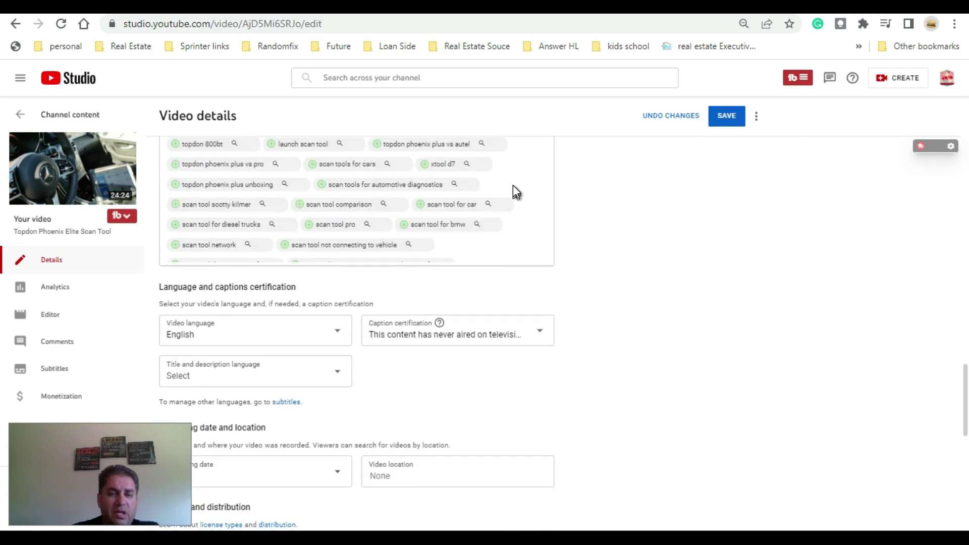
scroll(515, 191, "up", 3)
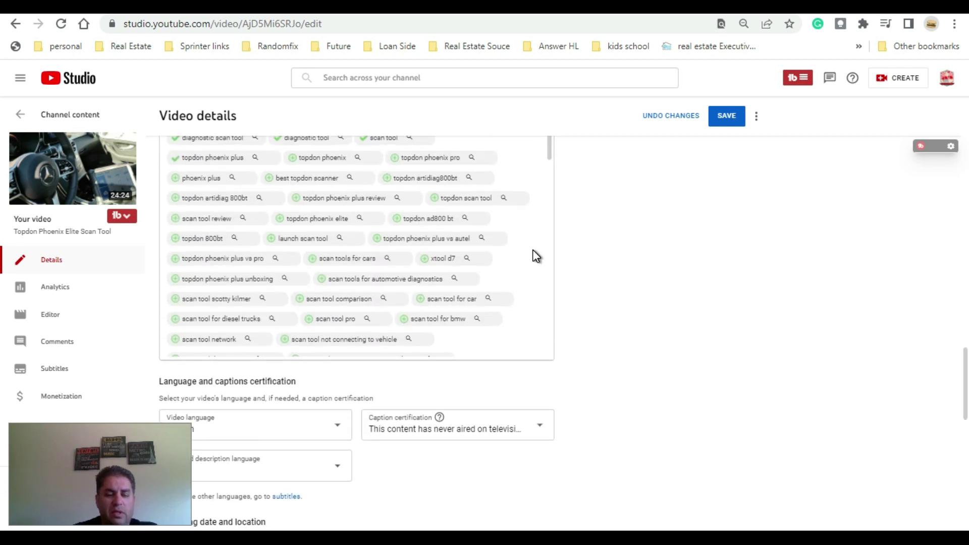
key("ctrl+f")
type("elite")
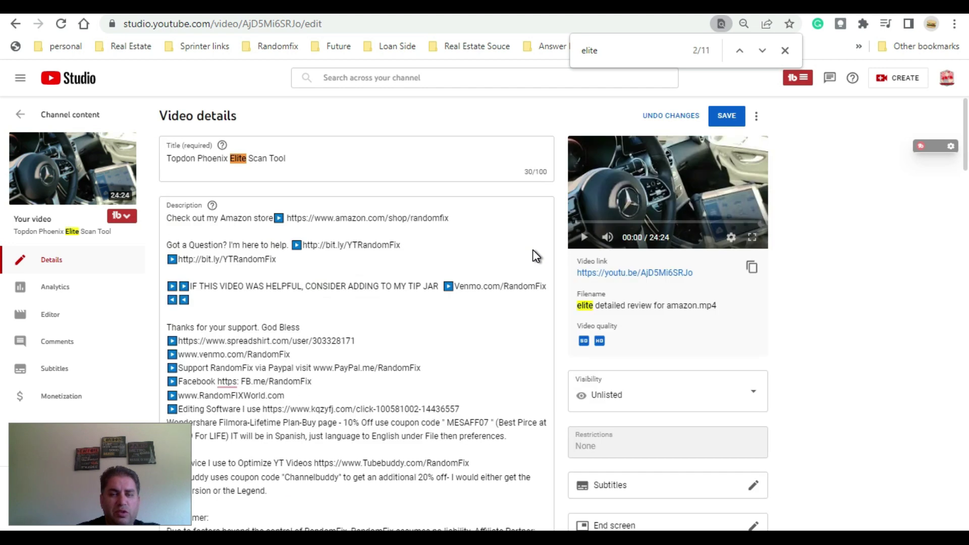
key("Return")
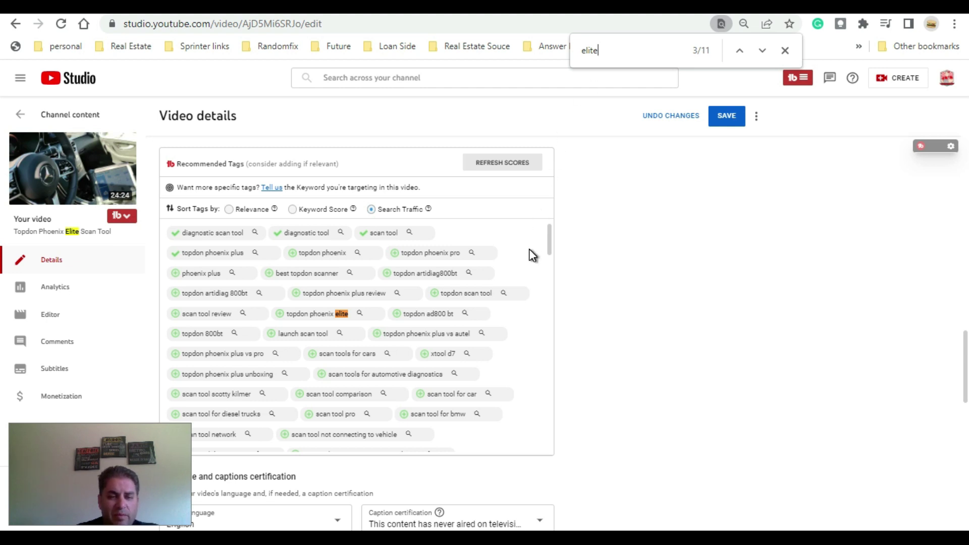
left_click(280, 317)
scroll(281, 319, "up", 5)
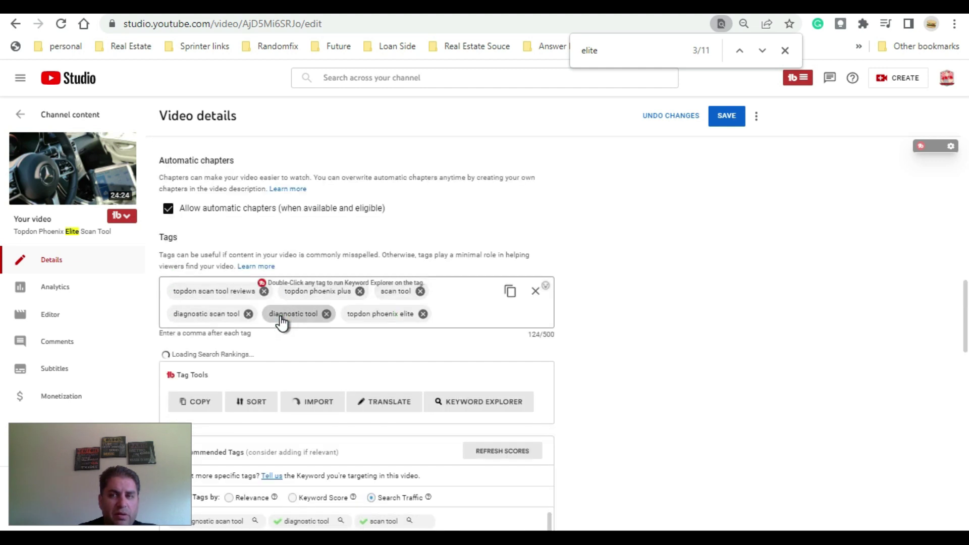
- Go through the further "elite" matches and add the recommended tag "topdon phoenix pro vs elite" to the video's tags
left_click(762, 50)
left_click(762, 51)
left_click(762, 51)
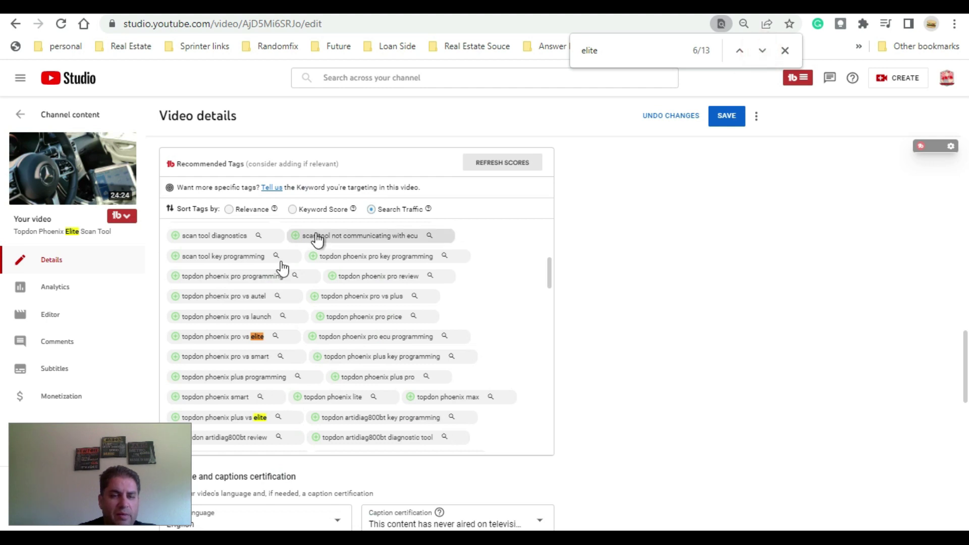
left_click(176, 338)
scroll(606, 166, "up", 5)
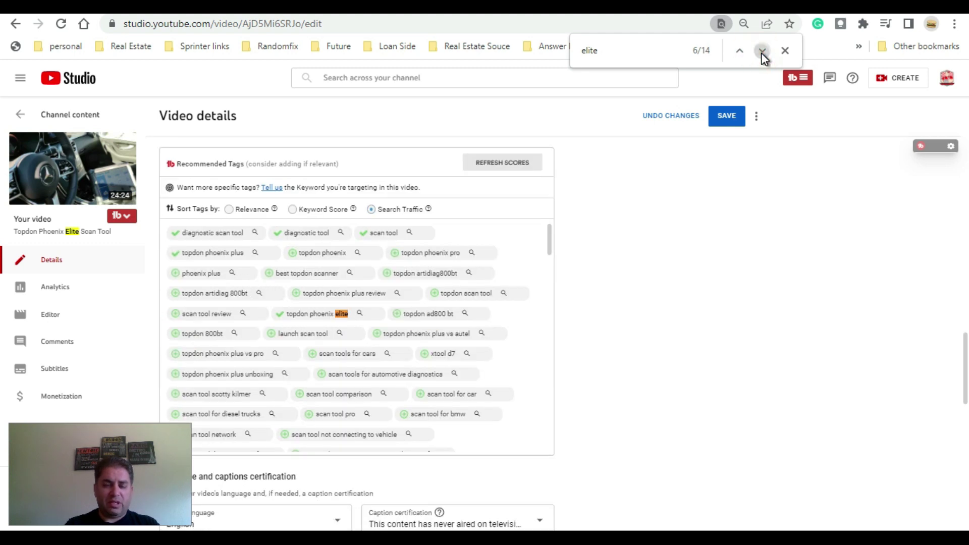
- Find the recommended tag "topdon phoenix plus vs elite", add it to the video's tags and check the tag list
left_click(762, 50)
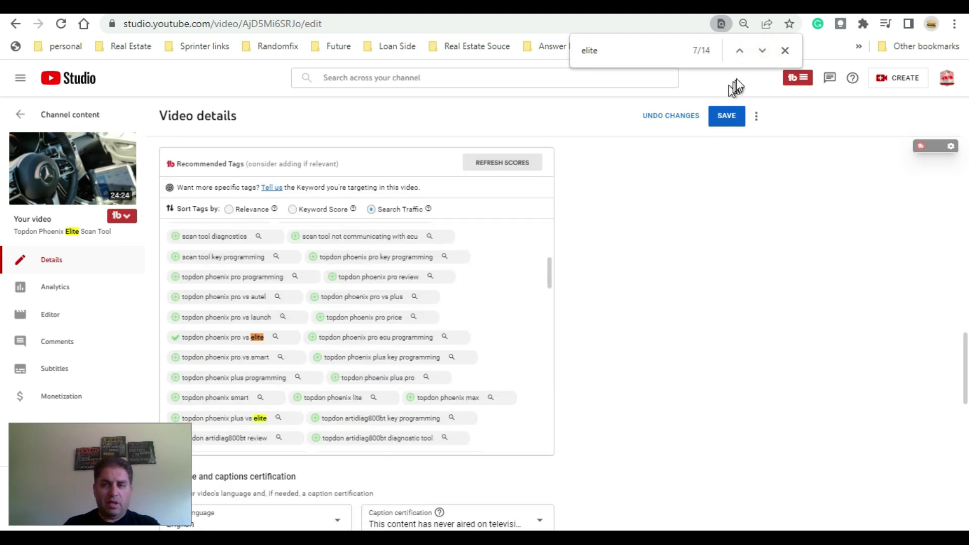
left_click(763, 51)
scroll(402, 352, "down", 2)
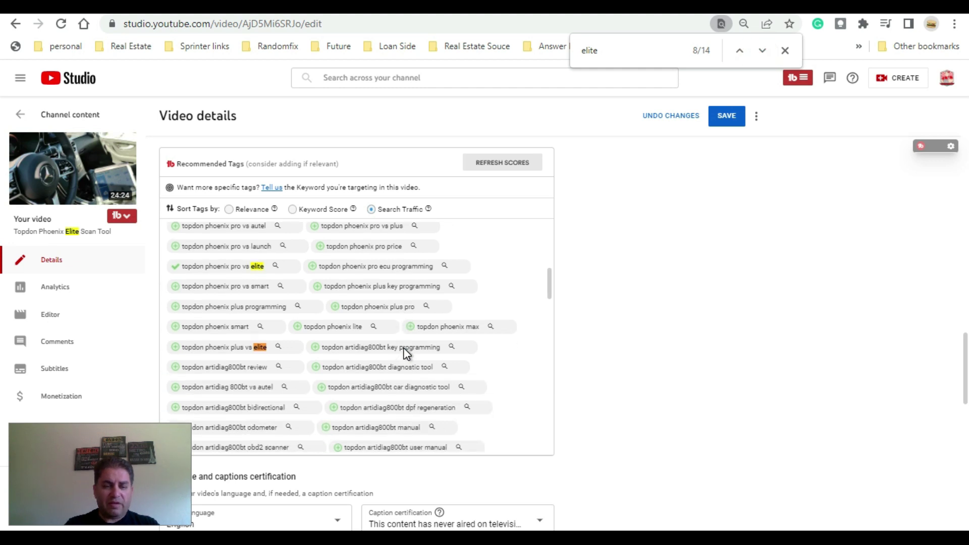
left_click(175, 347)
scroll(587, 383, "down", 3)
scroll(587, 383, "down", 8)
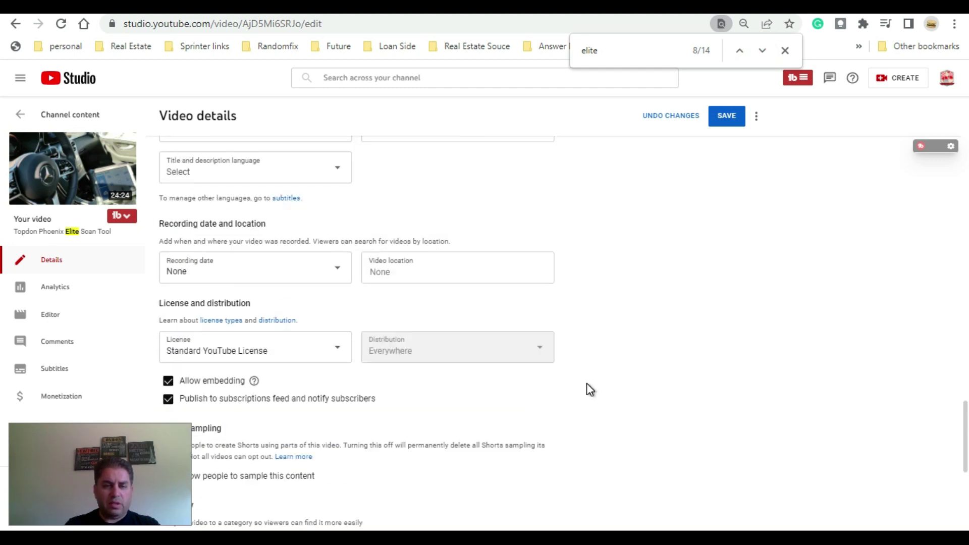
scroll(585, 386, "up", 5)
scroll(583, 389, "up", 10)
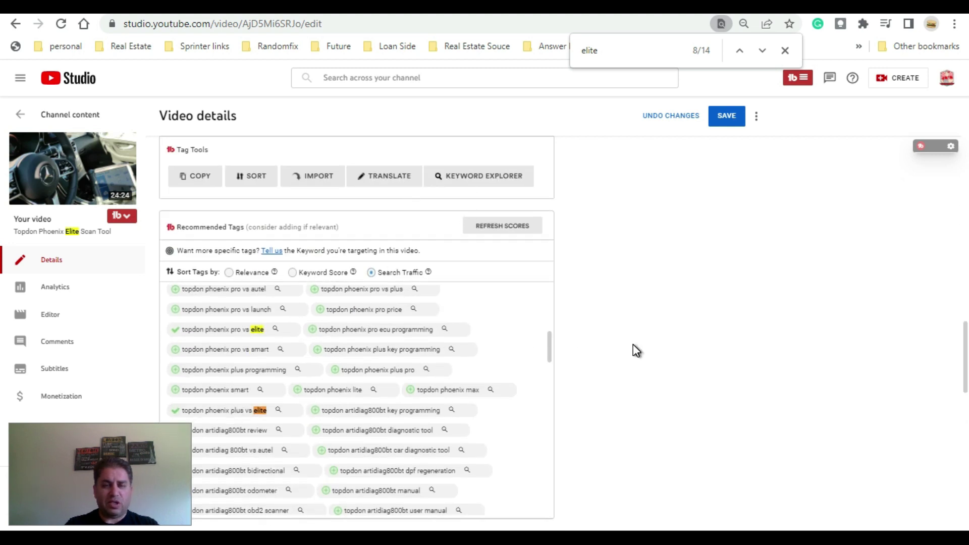
scroll(631, 349, "up", 5)
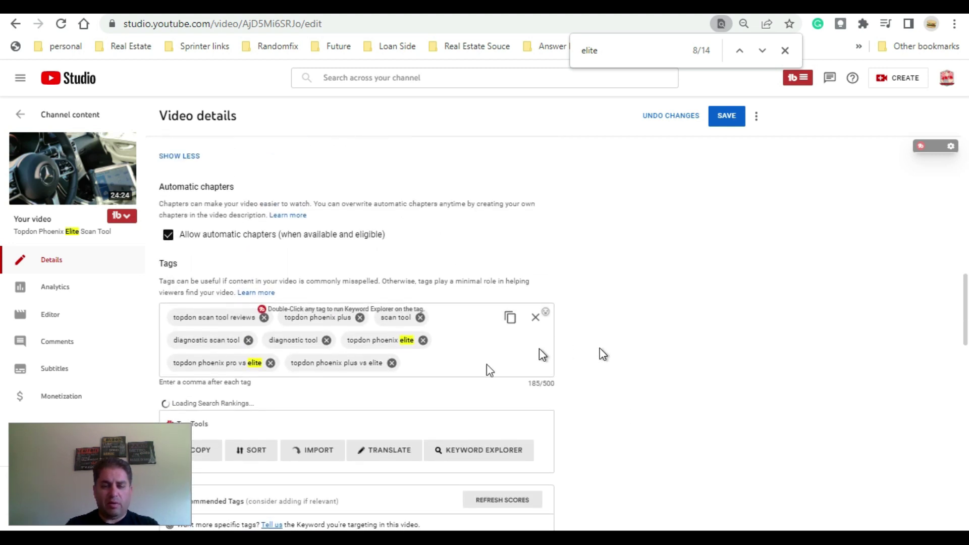
- Look at the background and layers stages of the Thumbnail Generator, and close it without creating a thumbnail
scroll(487, 404, "down", 1)
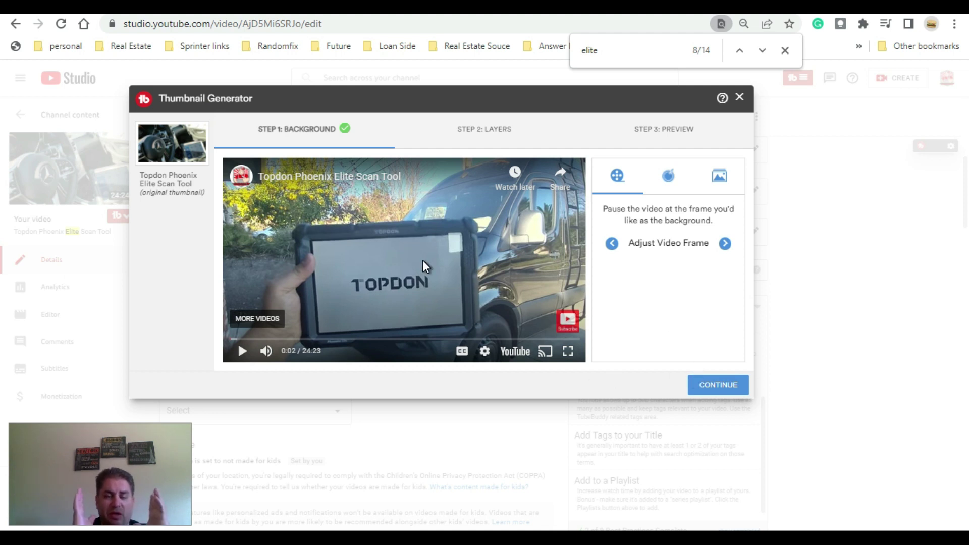
left_click(716, 387)
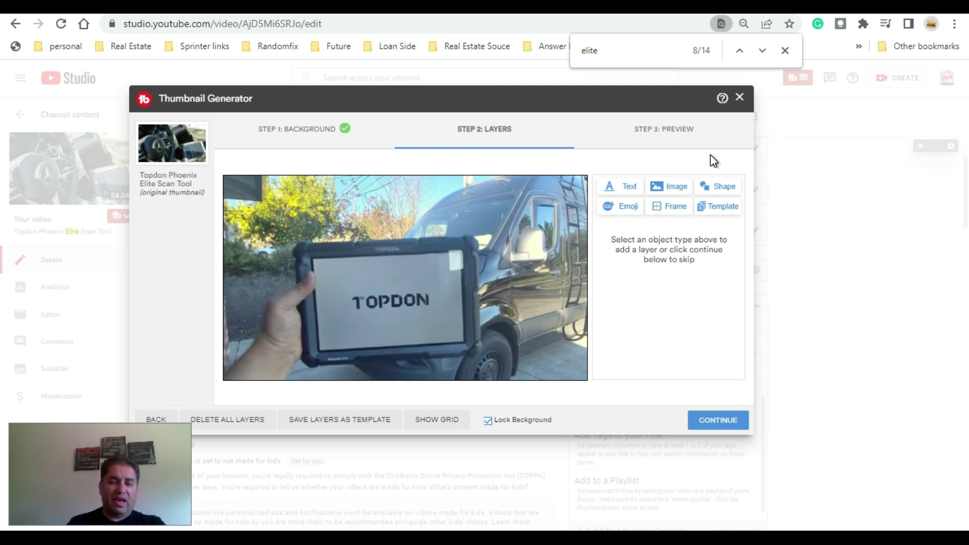
left_click(746, 104)
- Examine the Best Practices checklist, from chapters, info cards and end screen to tags and playlist, and the Demonetization Audit
scroll(647, 299, "down", 1)
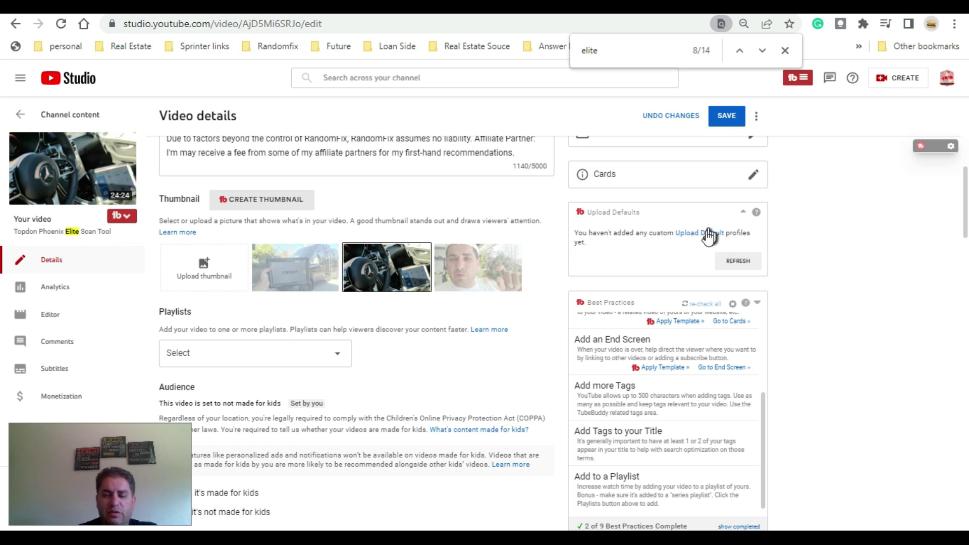
scroll(675, 379, "up", 2)
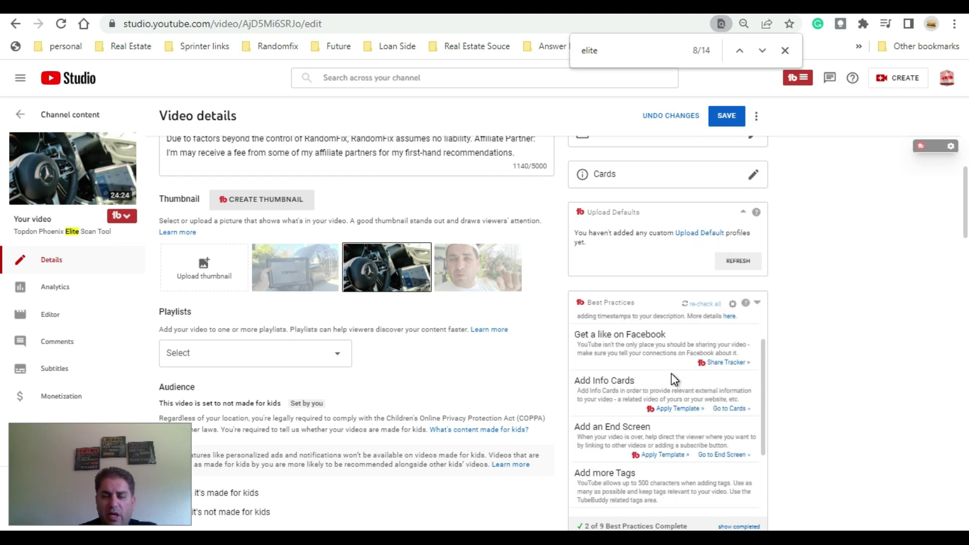
scroll(675, 380, "up", 1)
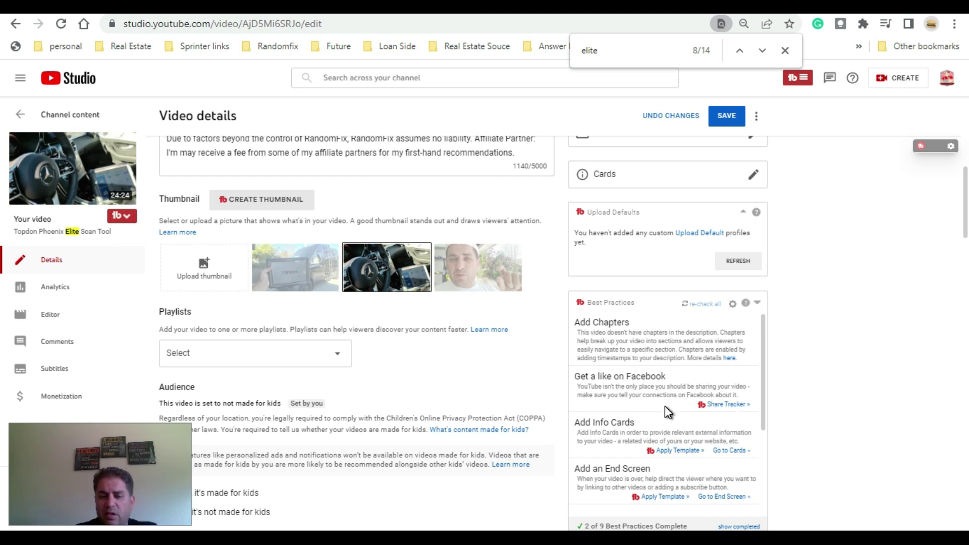
scroll(616, 432, "down", 2)
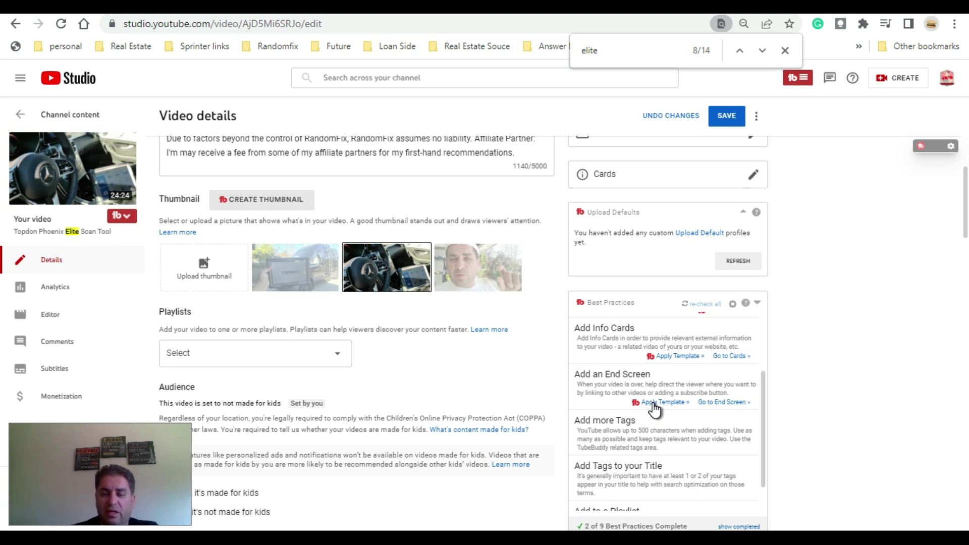
scroll(700, 454, "down", 1)
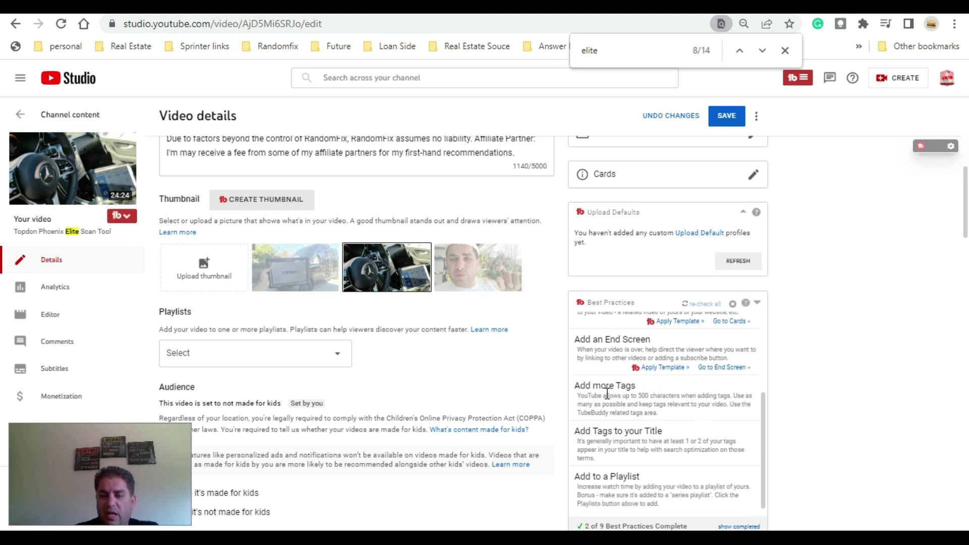
scroll(608, 399, "down", 1)
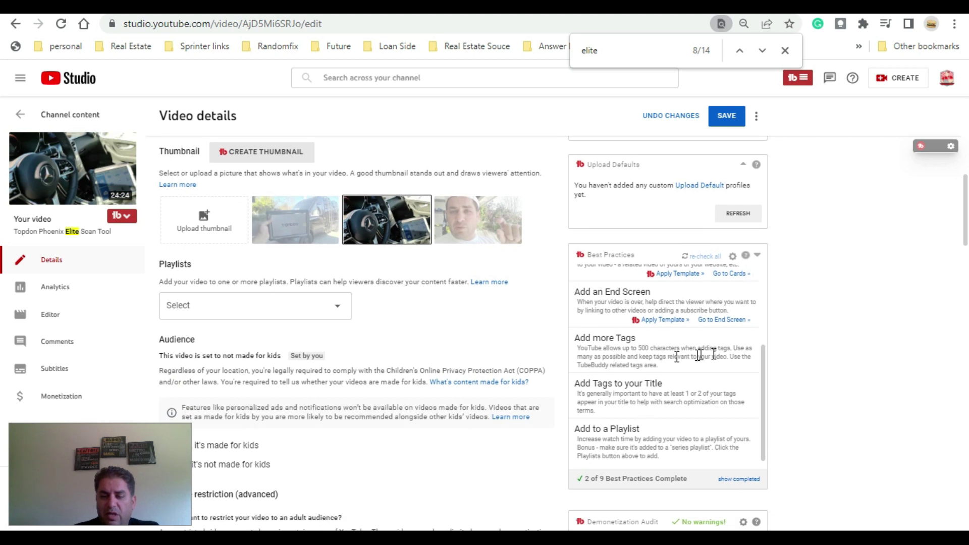
scroll(651, 376, "down", 3)
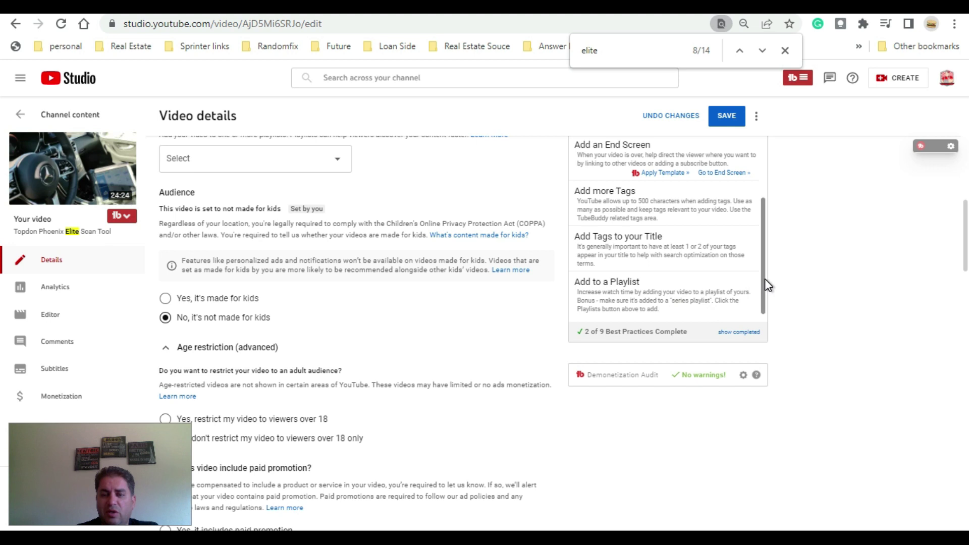
- Review the video's title, description, audience settings, current tags and thumbnail options
scroll(664, 287, "up", 4)
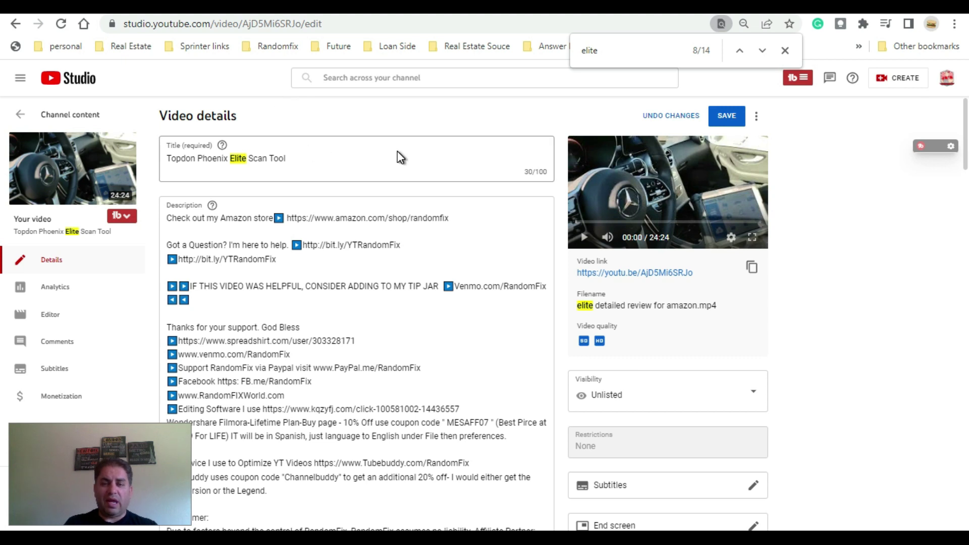
triple_click(544, 176)
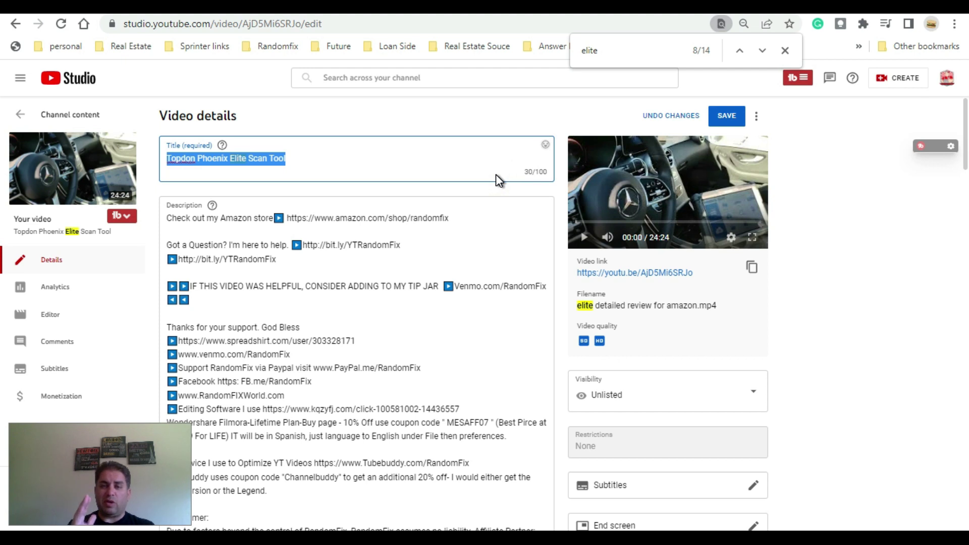
left_click(323, 157)
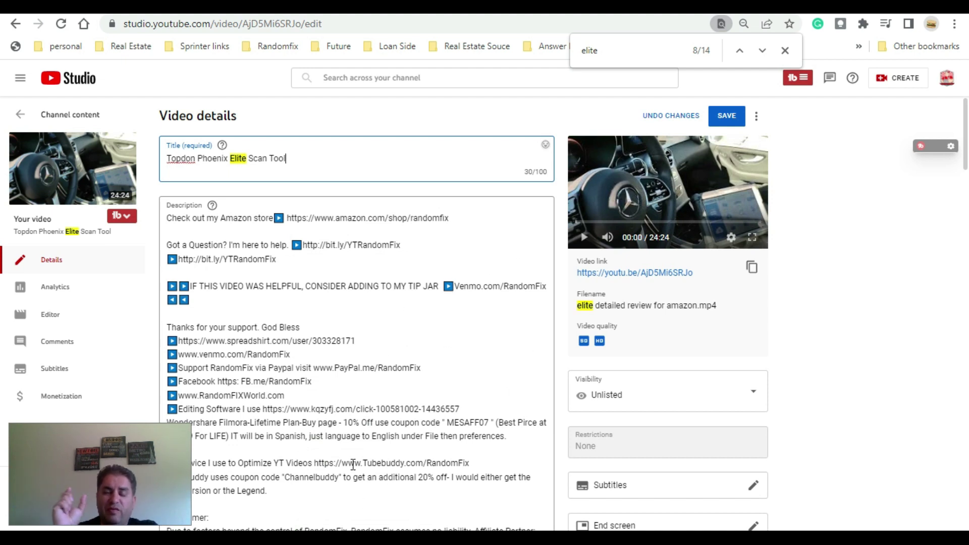
scroll(353, 464, "down", 3)
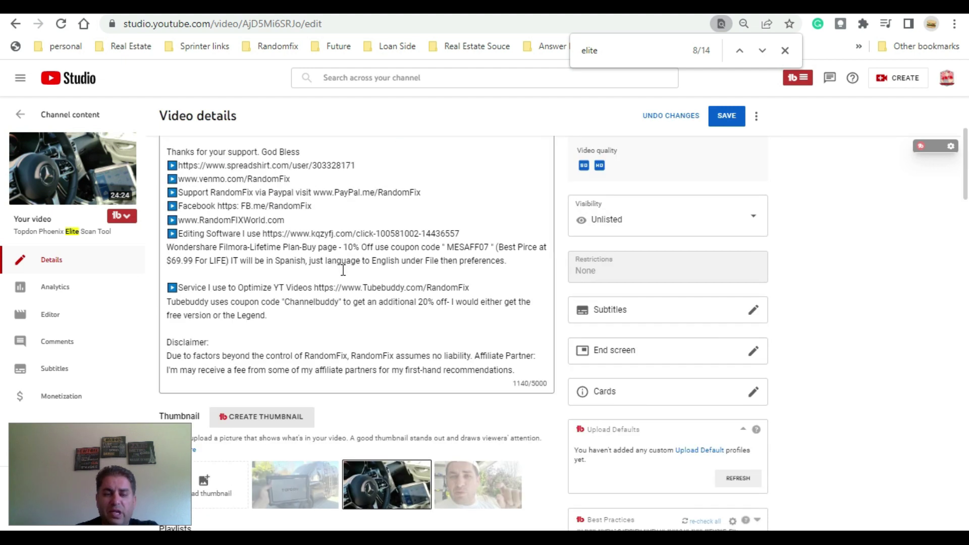
scroll(402, 268, "up", 3)
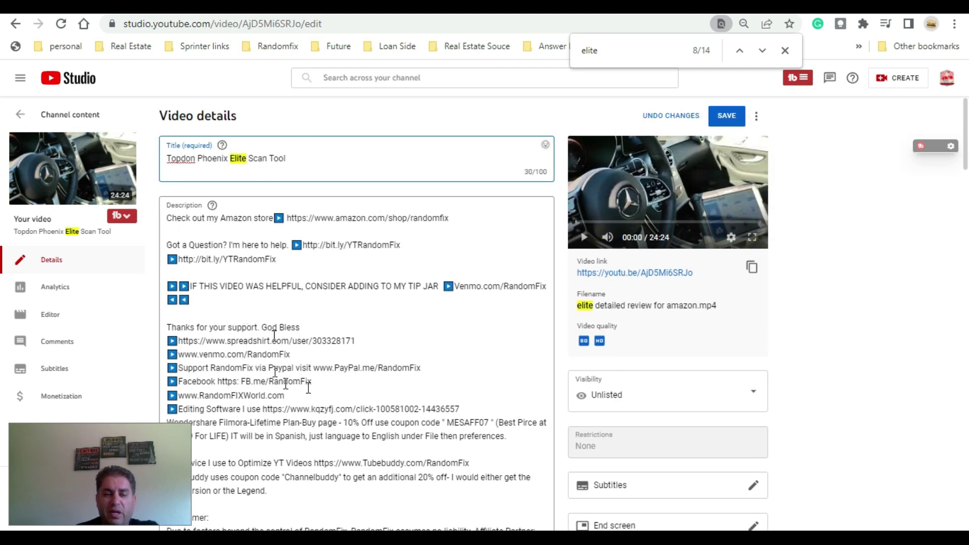
scroll(484, 360, "down", 15)
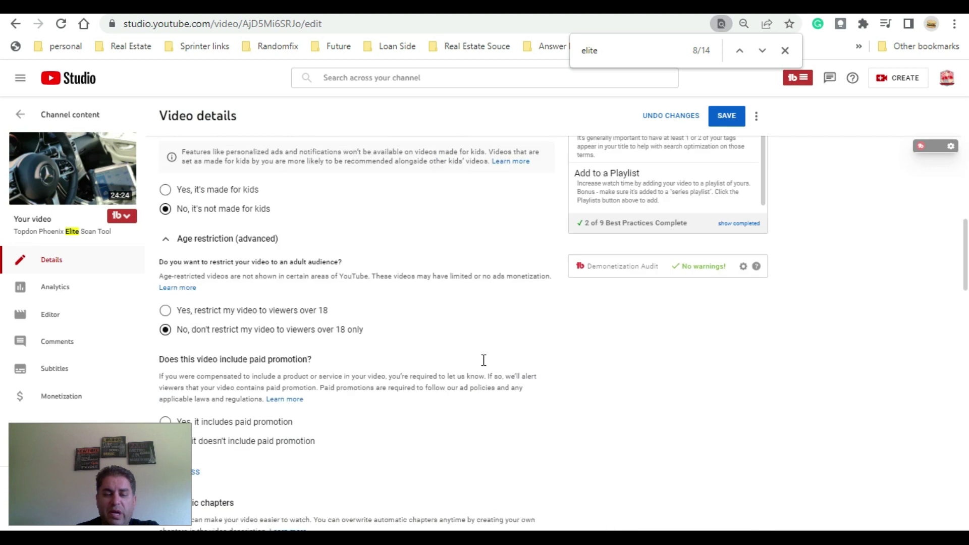
scroll(483, 360, "down", 2)
scroll(485, 367, "up", 2)
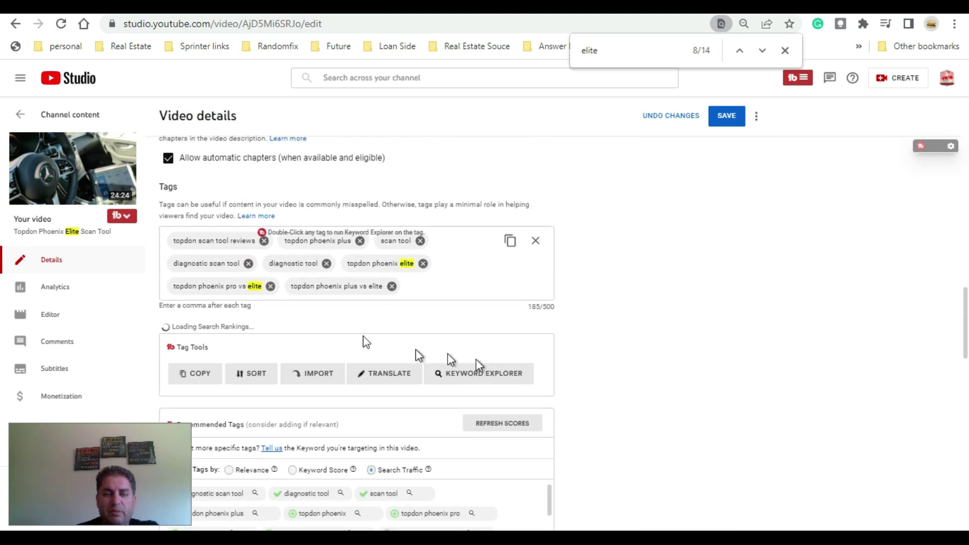
scroll(329, 218, "up", 12)
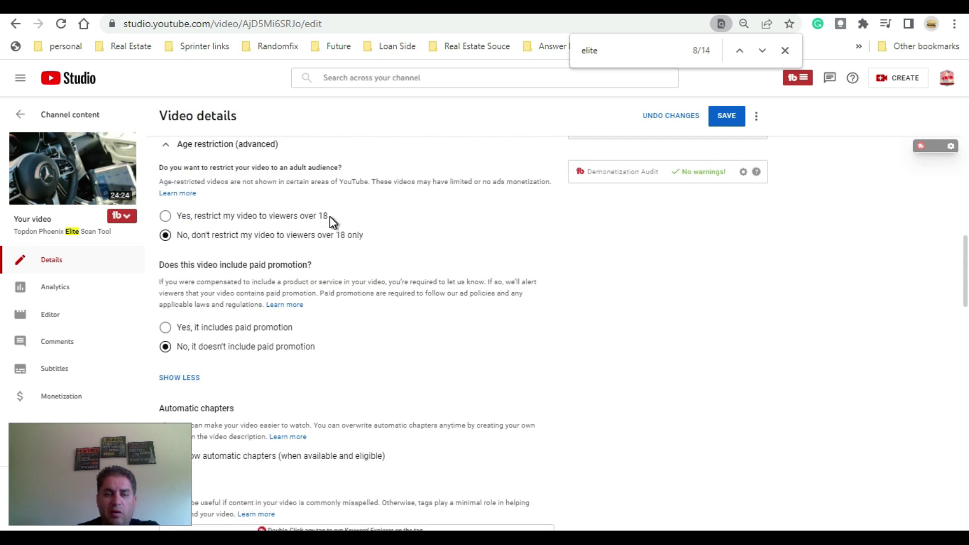
scroll(330, 222, "up", 6)
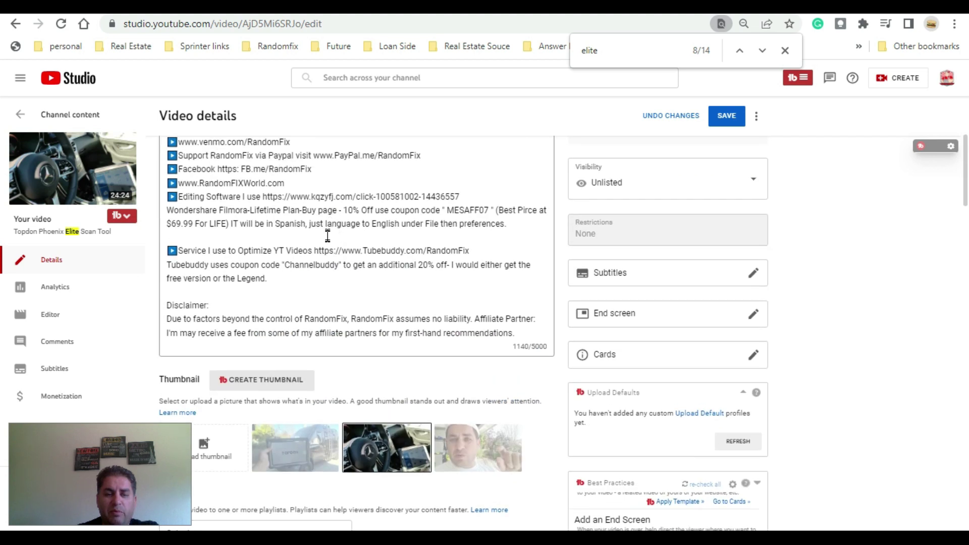
scroll(328, 235, "down", 2)
scroll(327, 237, "up", 1)
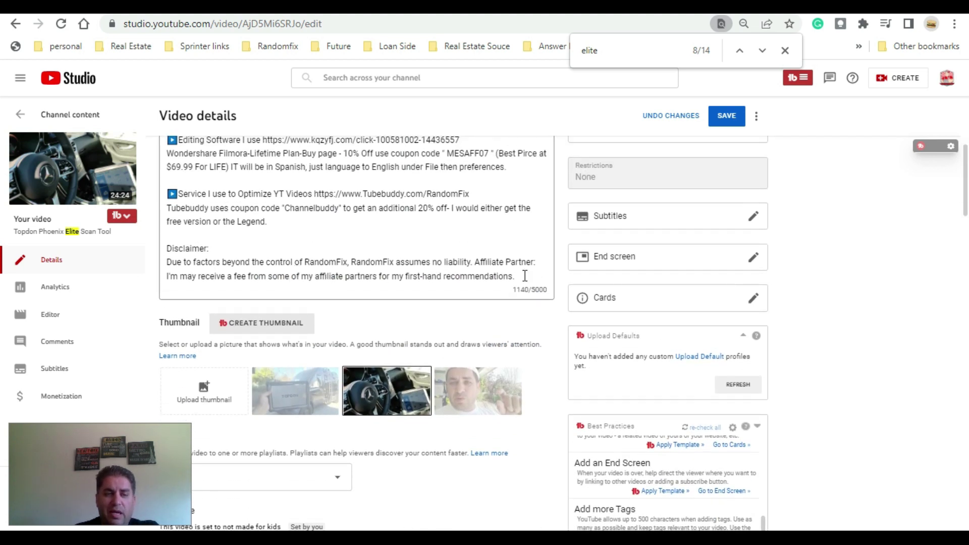
scroll(525, 275, "up", 7)
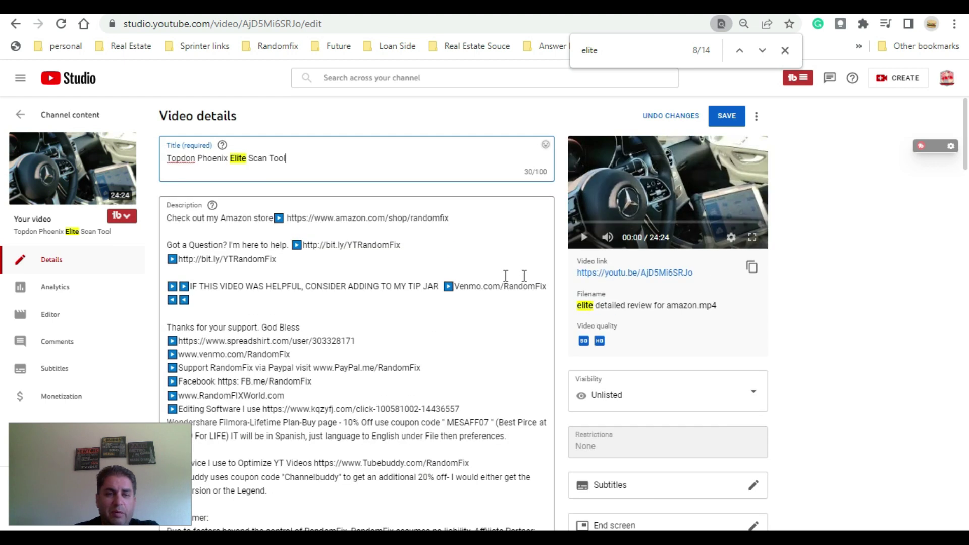
- Check the title and description once more and save the changes to the video details
left_click(267, 178)
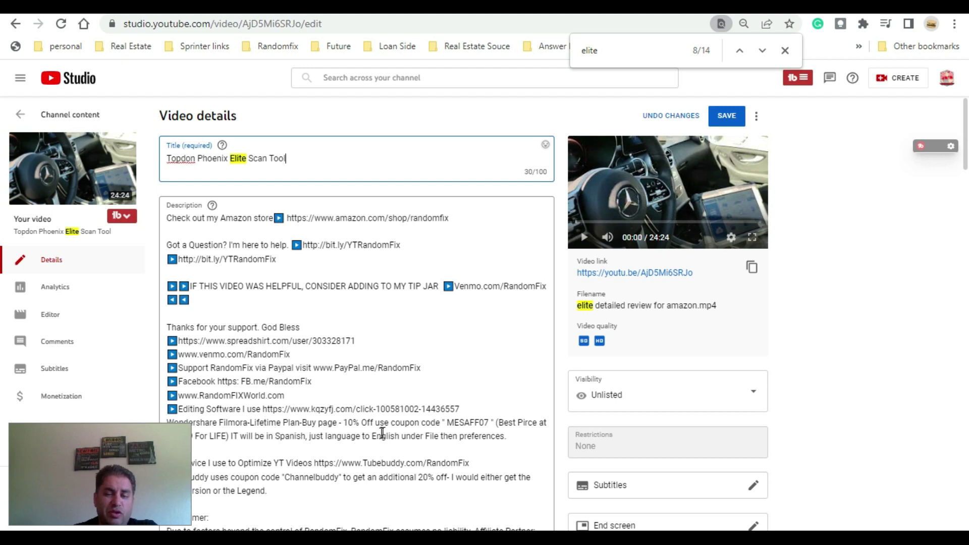
scroll(545, 399, "down", 2)
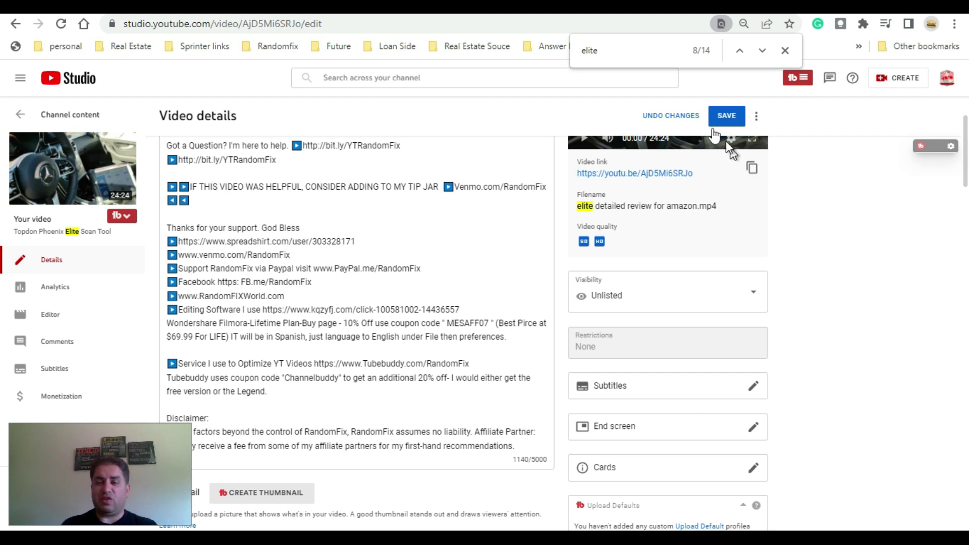
left_click(731, 114)
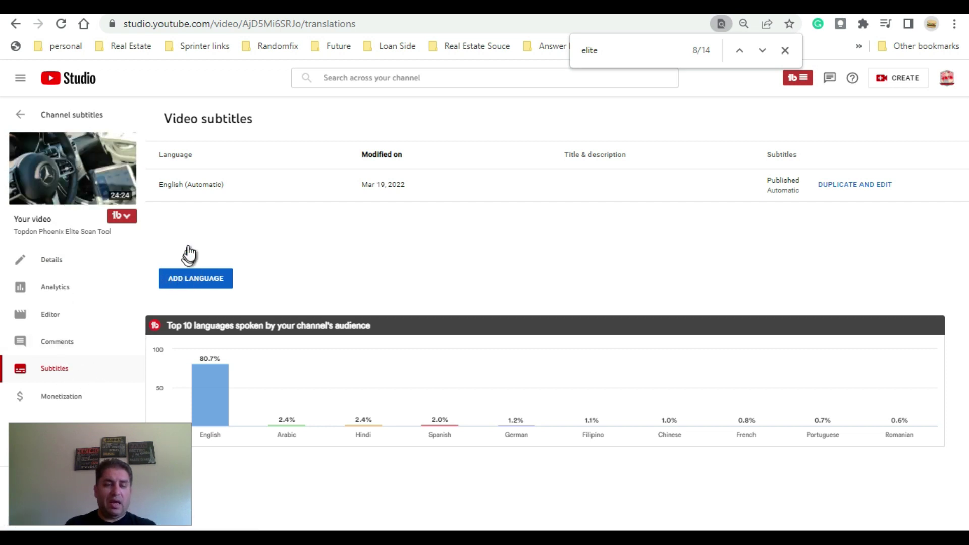
- Add English (United States) as a subtitle language, then fill in its title and description with TubeBuddy's Translate and publish them
left_click(190, 281)
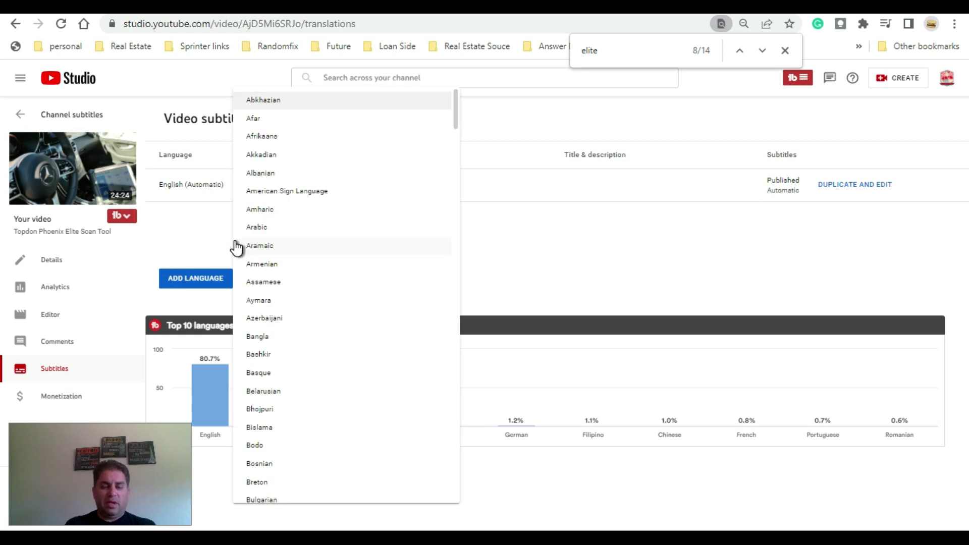
scroll(236, 248, "down", 10)
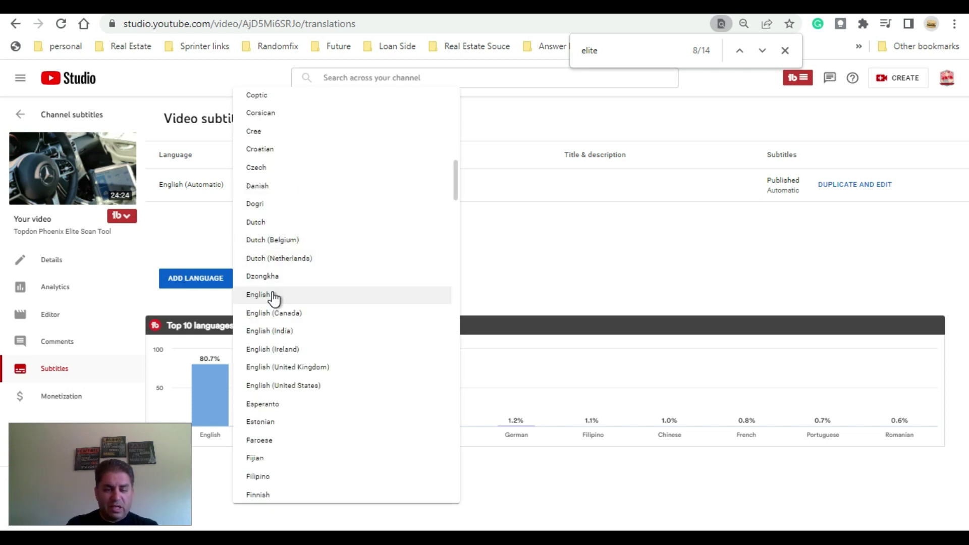
left_click(297, 386)
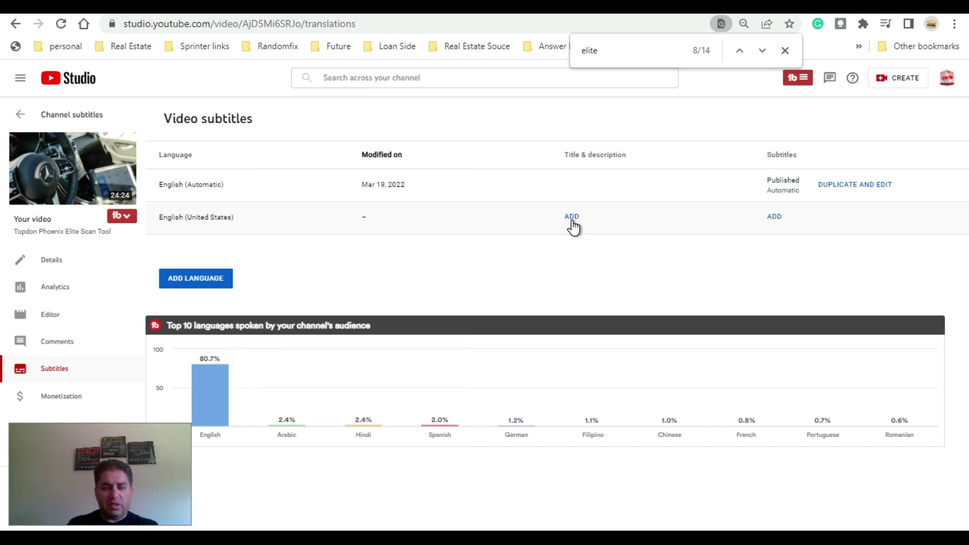
left_click(572, 222)
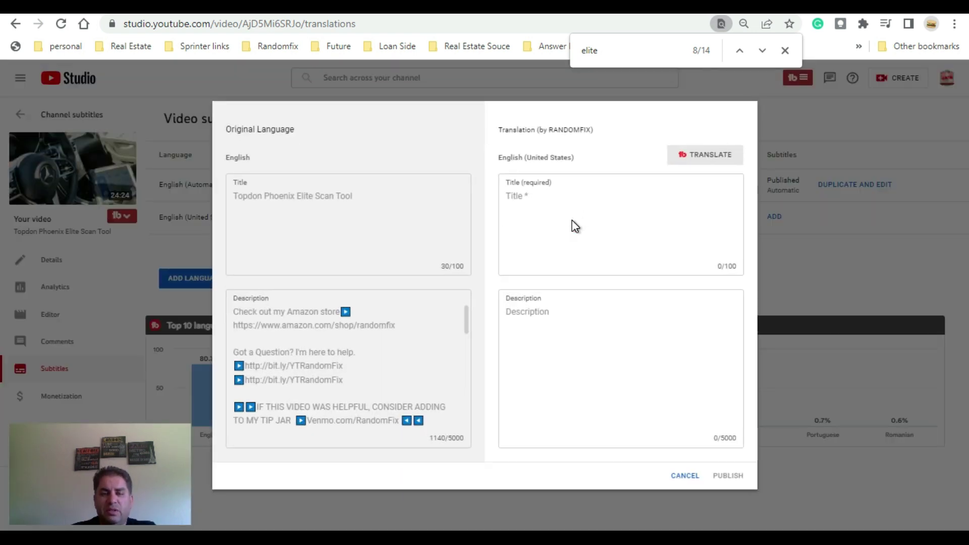
left_click(713, 161)
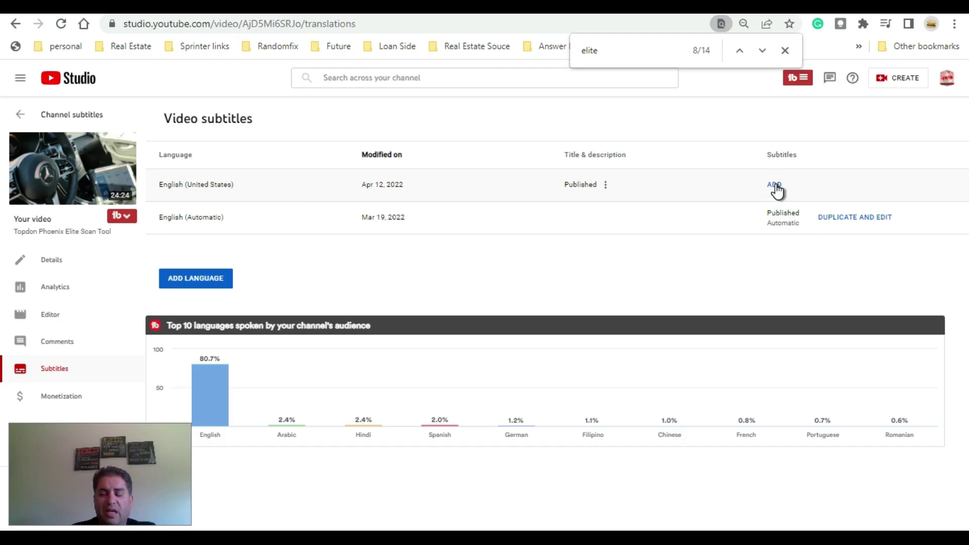
- Upload the 68 Toyota Camry Check Engine Light Reset SRT file, with timing, as the English (United States) subtitles
left_click(776, 189)
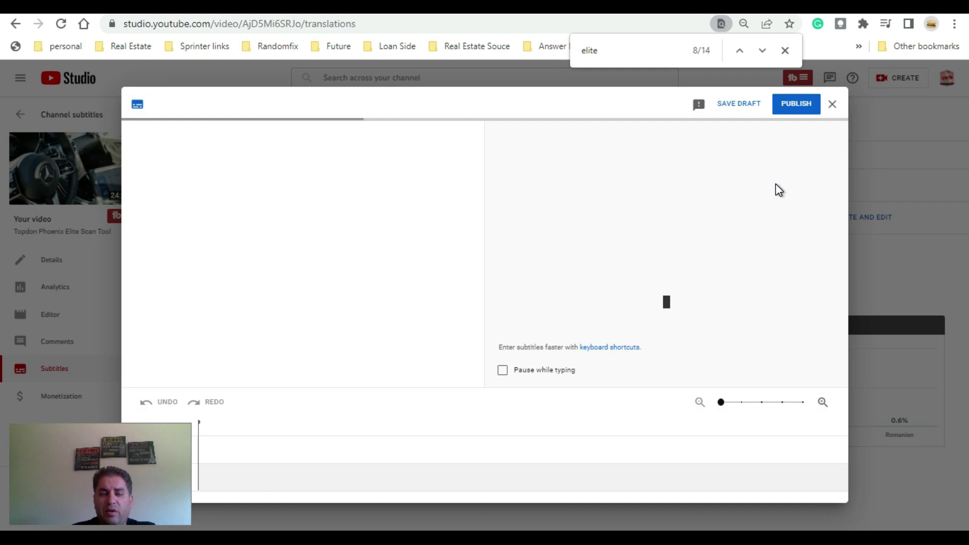
left_click(231, 177)
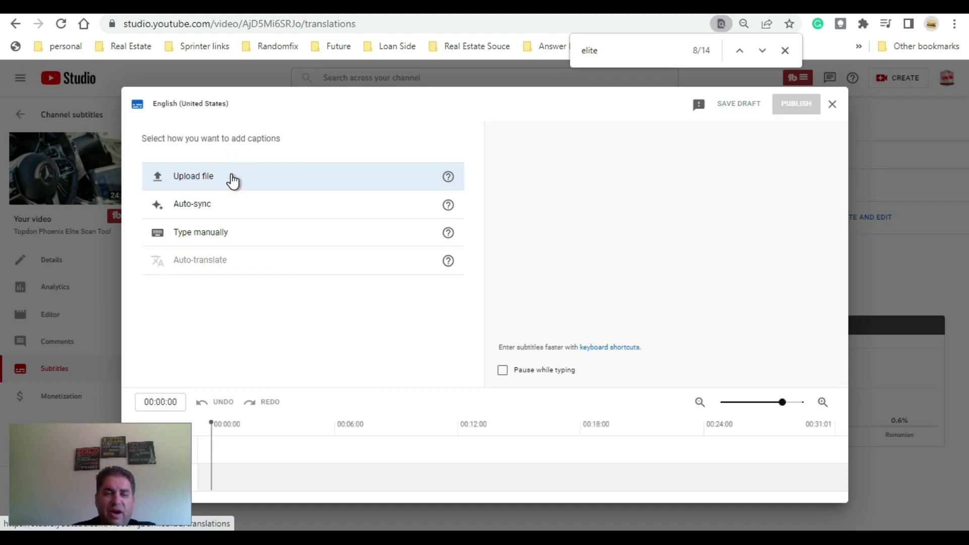
left_click(232, 176)
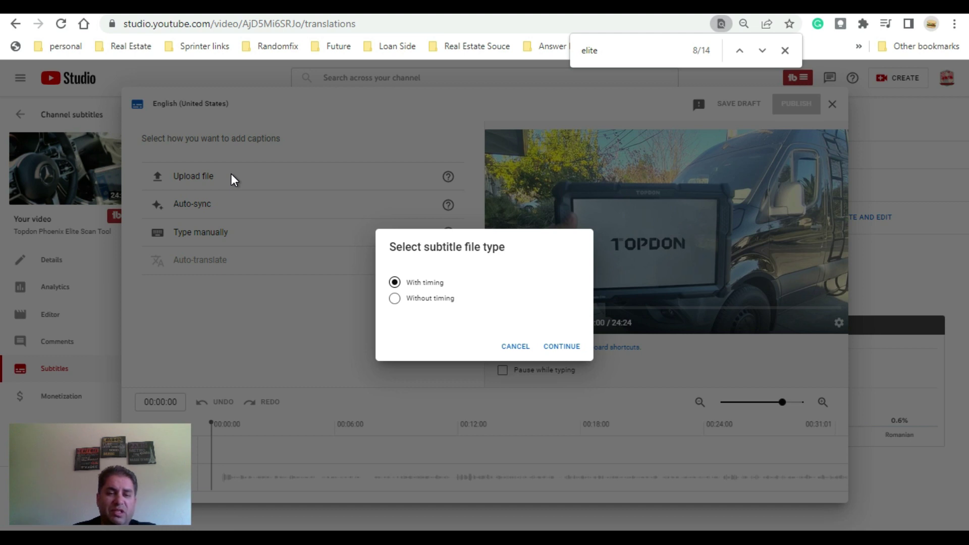
left_click(560, 347)
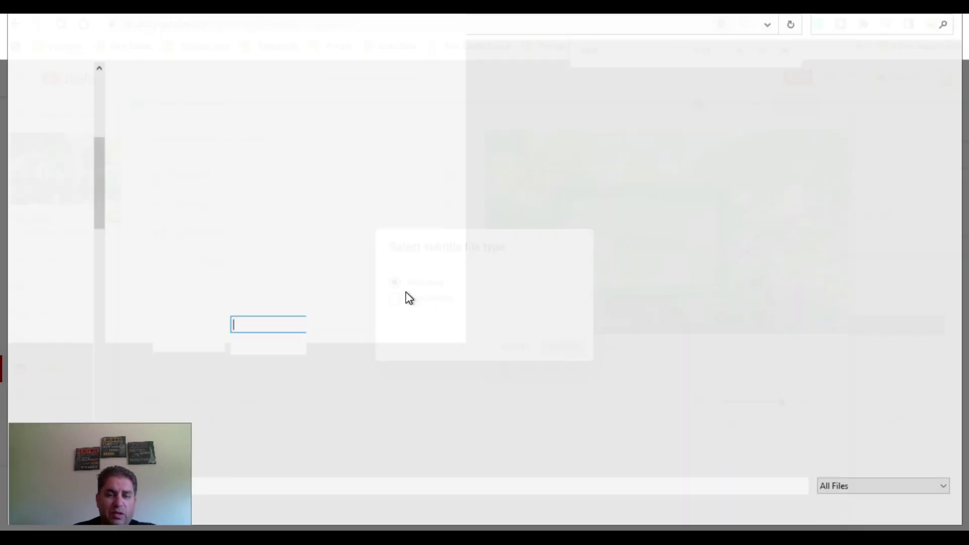
left_click(211, 121)
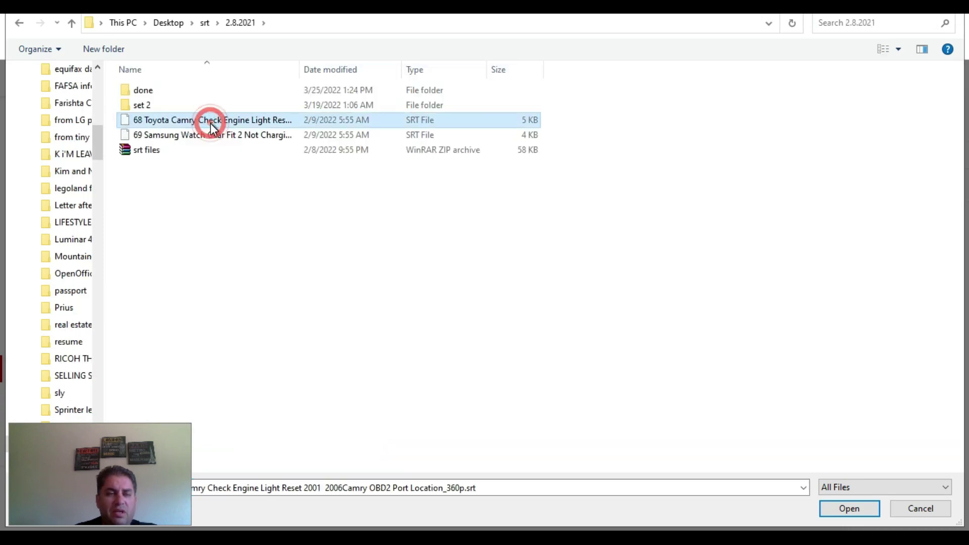
double_click(414, 124)
key("Return")
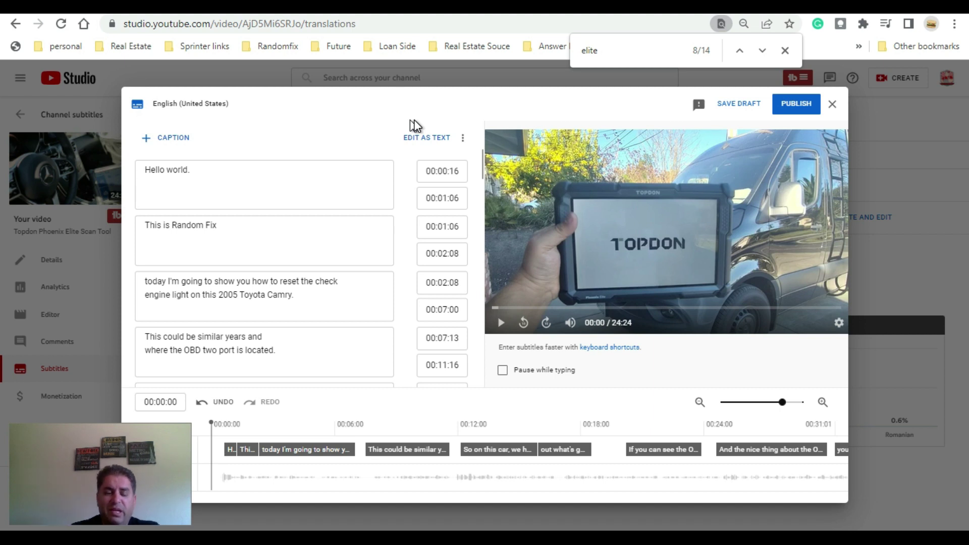
- Review the uploaded caption lines and publish the English (United States) subtitles
scroll(386, 210, "down", 1)
scroll(386, 210, "down", 20)
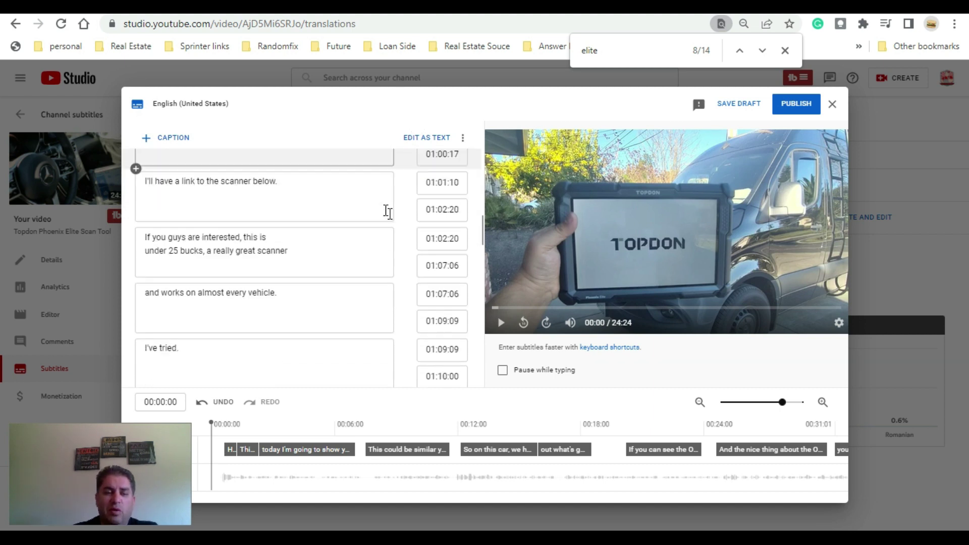
scroll(268, 283, "down", 1)
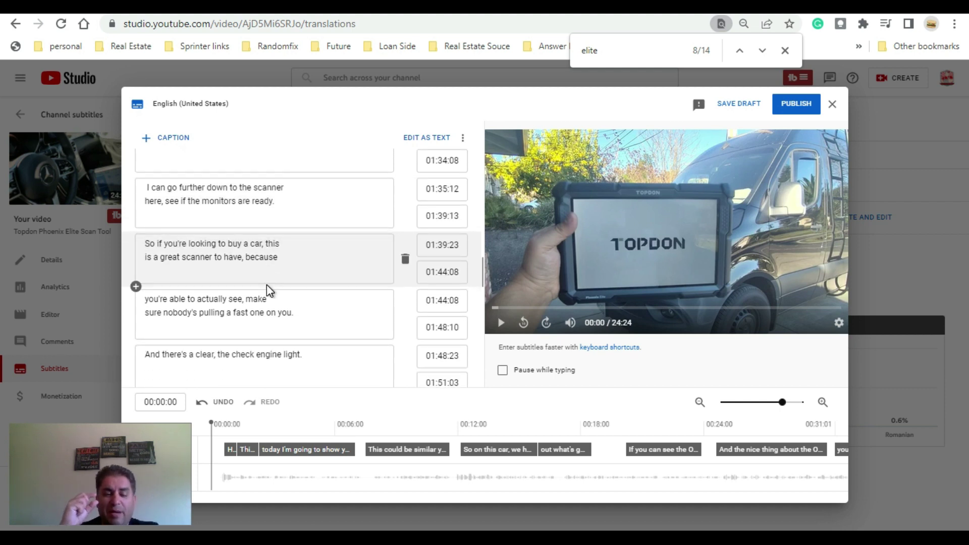
scroll(394, 331, "down", 10)
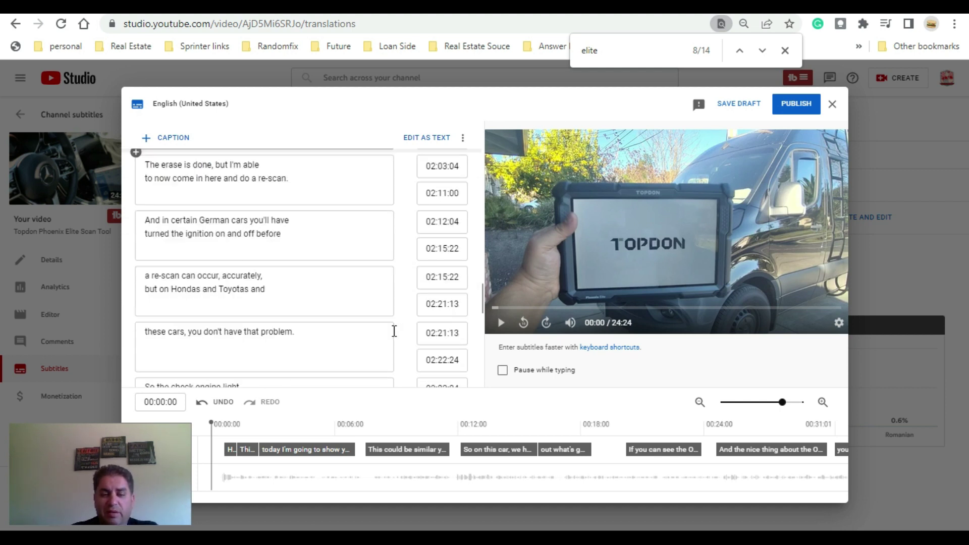
left_click(797, 106)
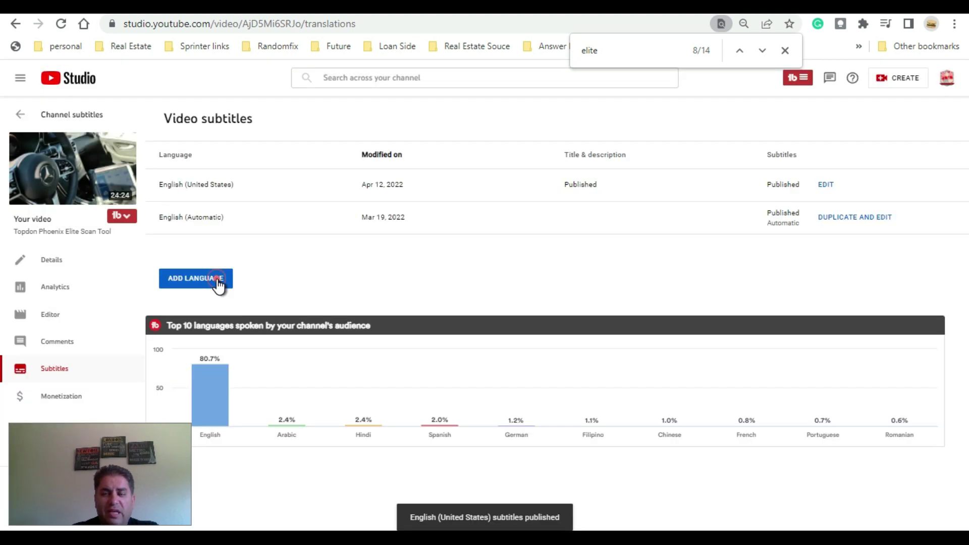
- Add German as a language, translate the video's title and description with TubeBuddy, and publish the translation
left_click(218, 283)
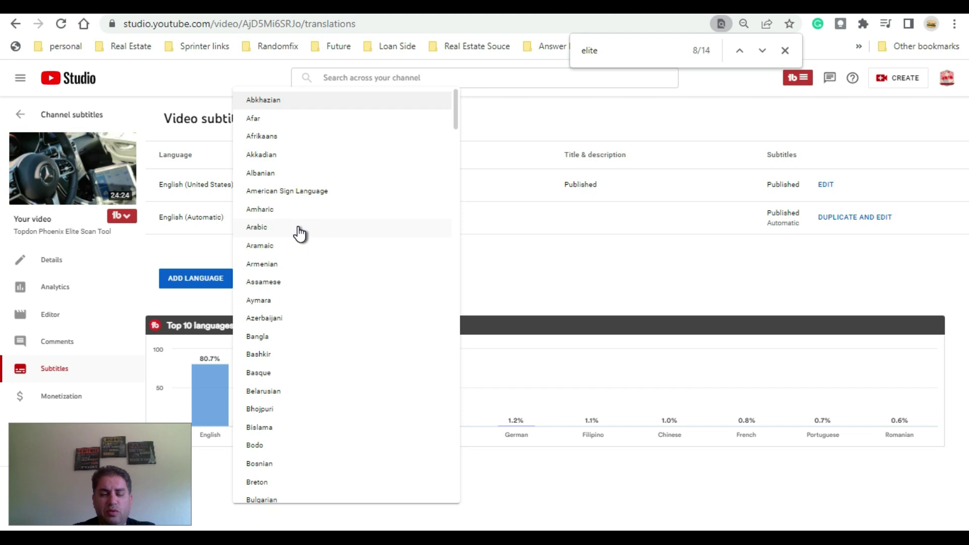
scroll(300, 234, "down", 20)
left_click(260, 330)
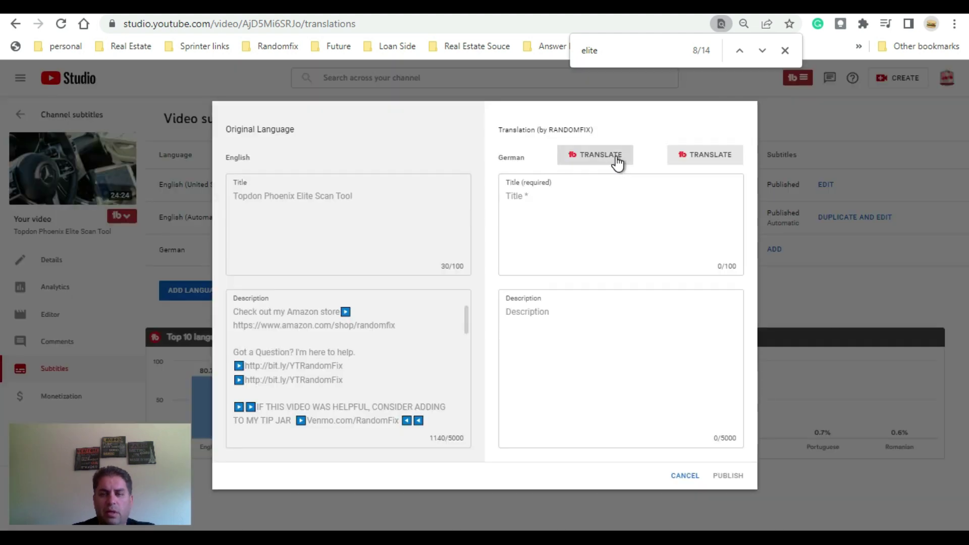
left_click(617, 160)
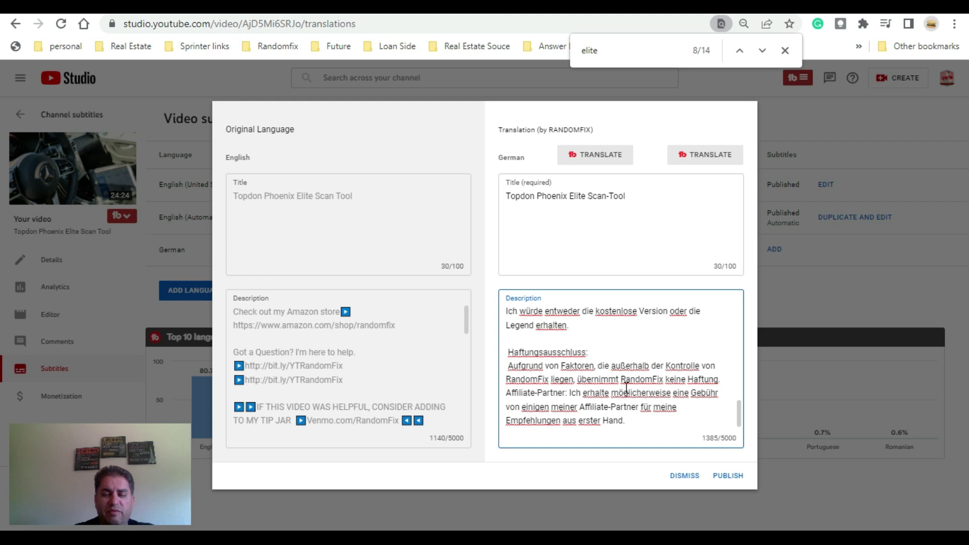
scroll(665, 347, "up", 10)
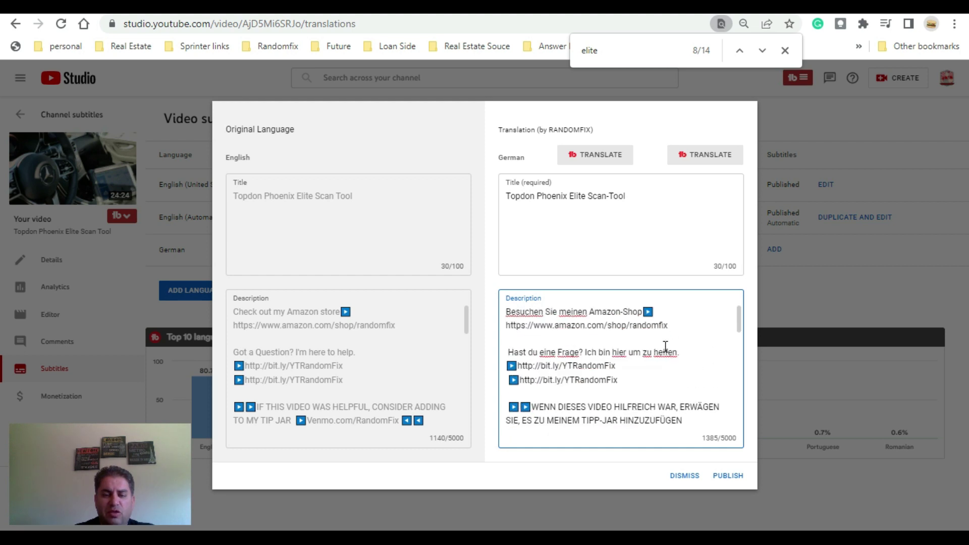
left_click(733, 478)
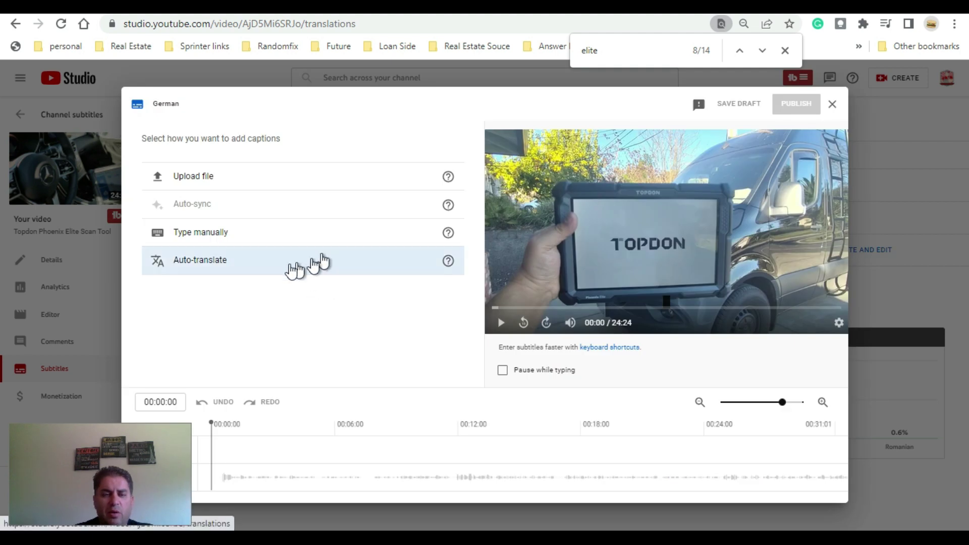
- Auto-translate the captions into German and review the translated lines
left_click(209, 264)
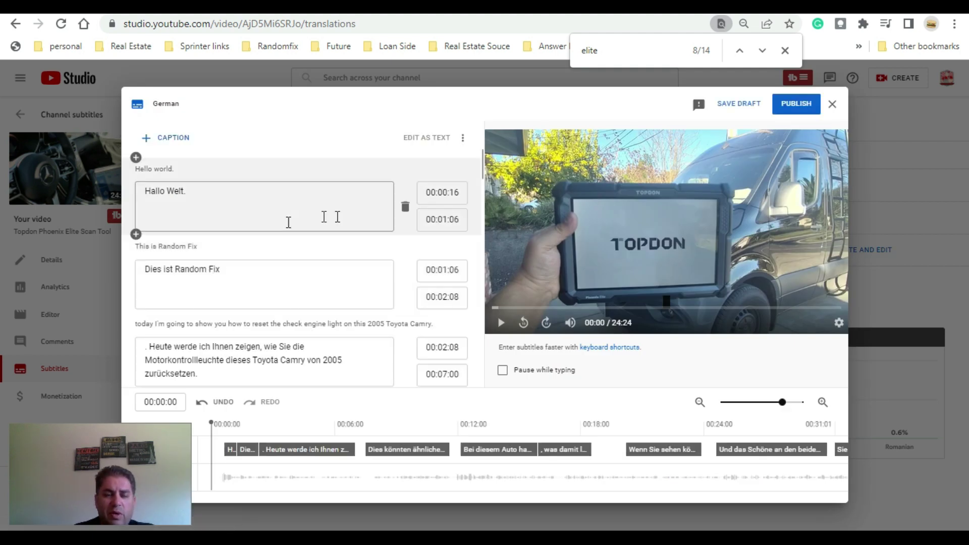
scroll(310, 316, "down", 5)
scroll(311, 316, "down", 20)
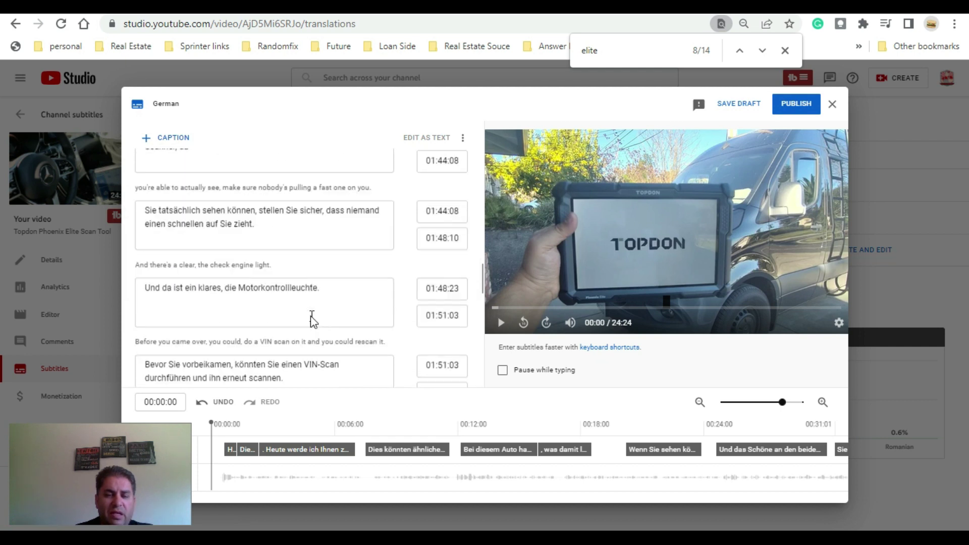